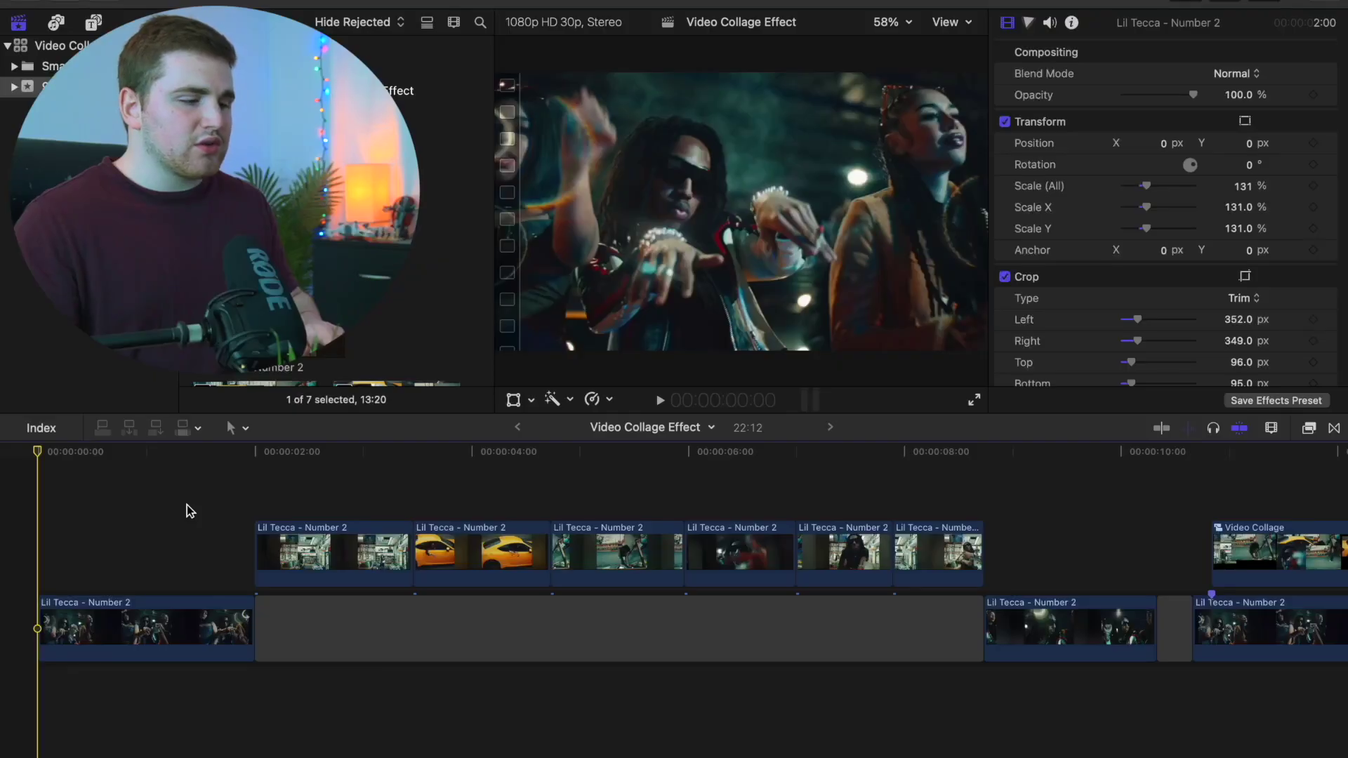
# Preview the sequence, then return to the start, zoom in and advance a few frames.
pyautogui.press('space')
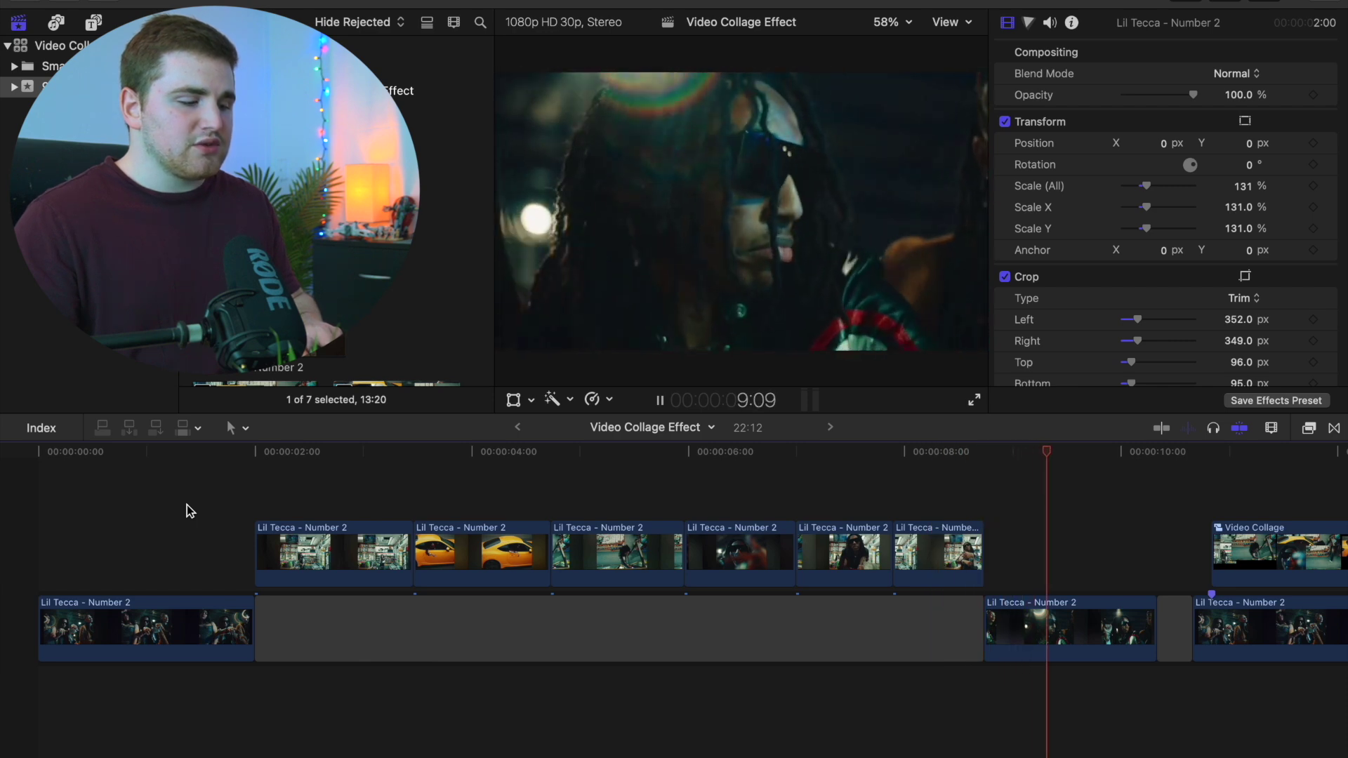
pyautogui.press('space')
pyautogui.click(21, 536)
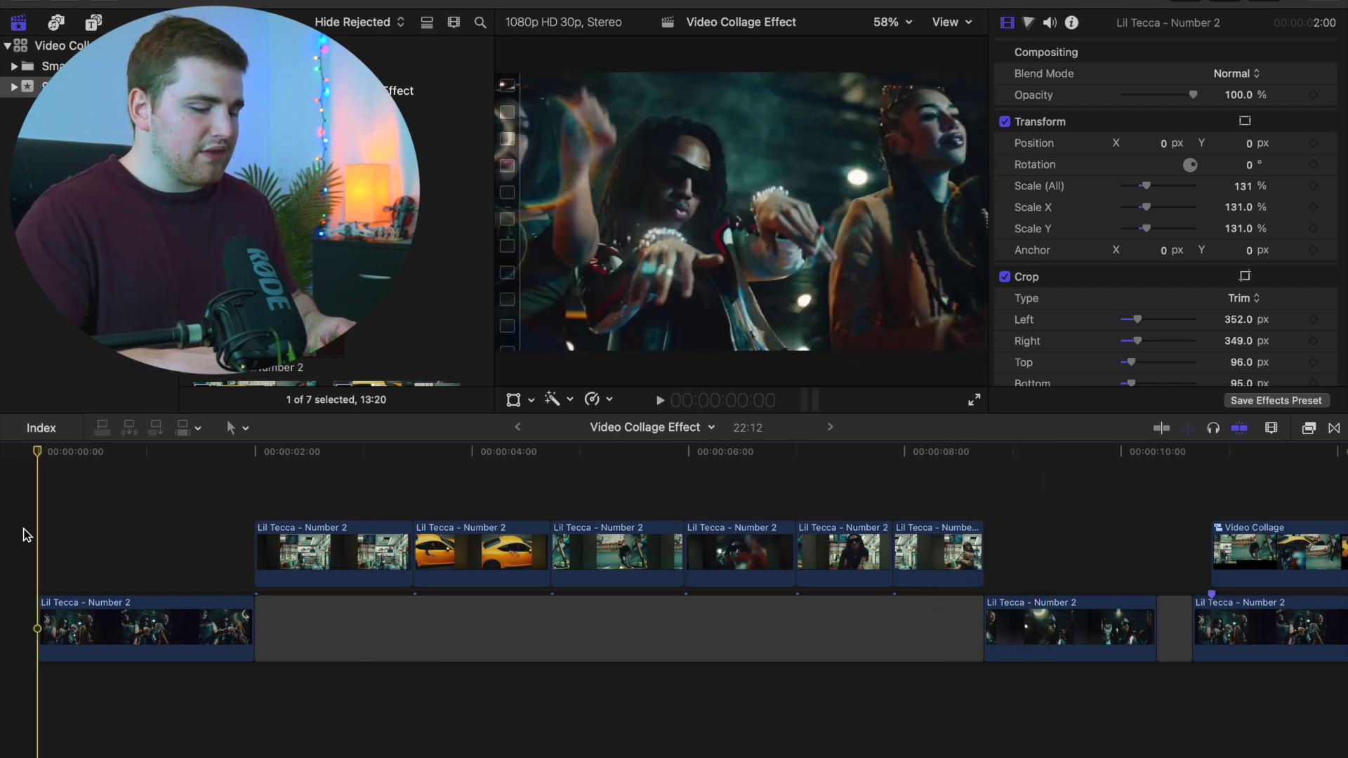
pyautogui.press('super+equal')
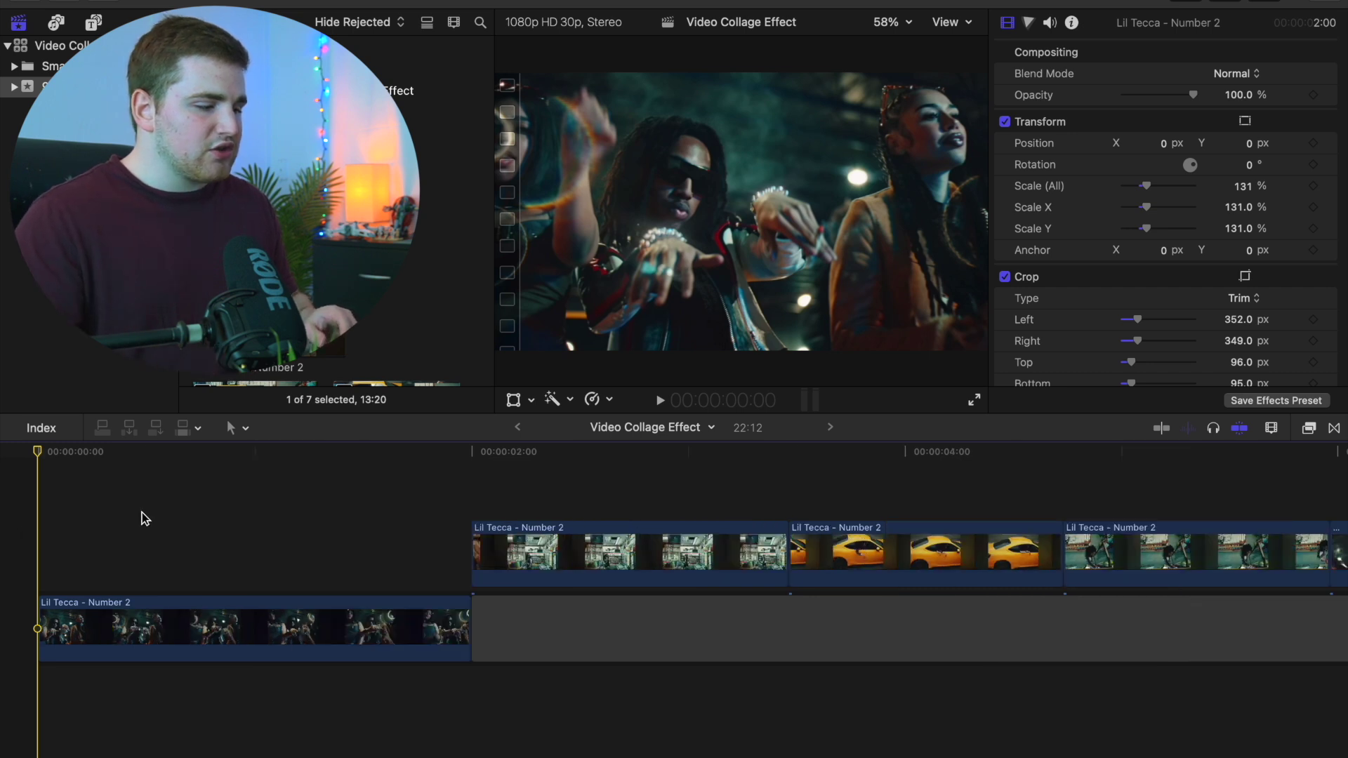
pyautogui.press('space')
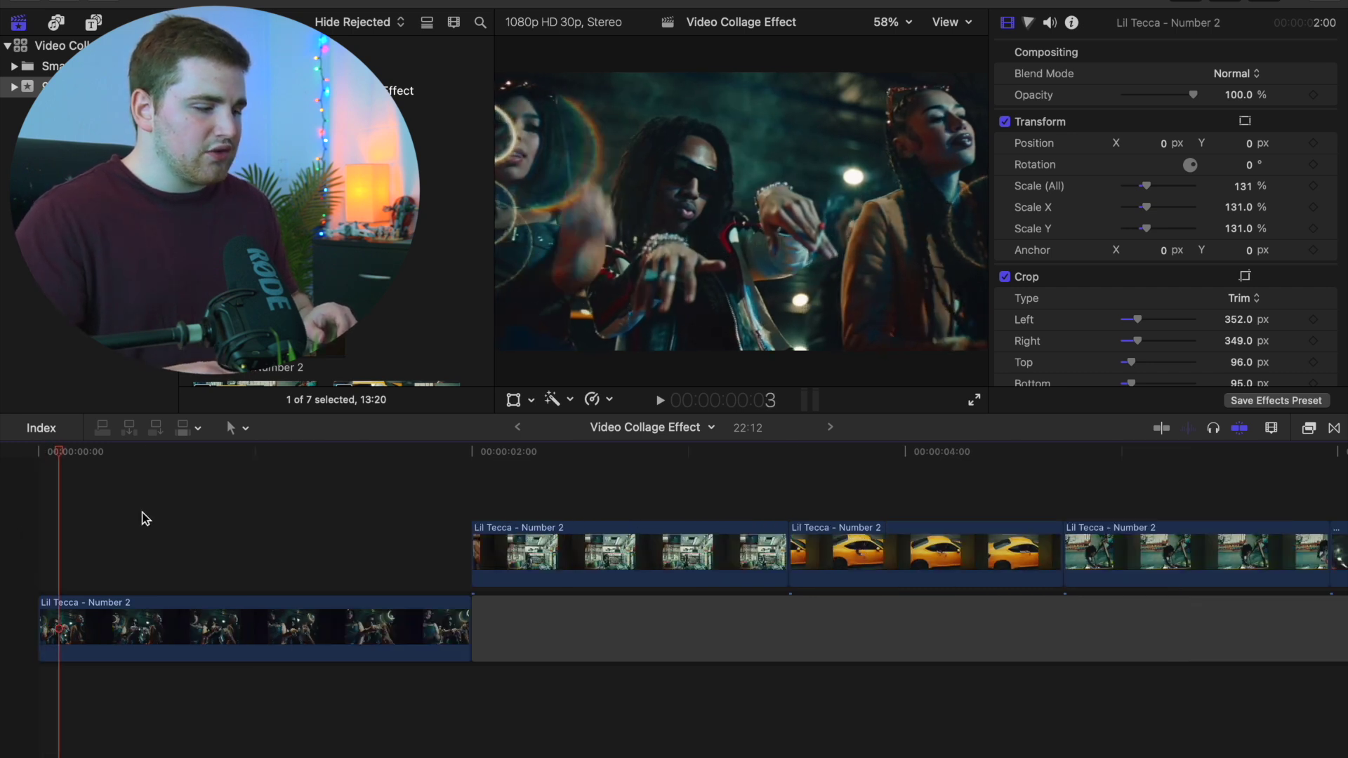
# Mark the bottom clip at the playhead, align the store clip to the marker and crop both sides.
pyautogui.press('m')
pyautogui.moveTo(532, 537); pyautogui.dragTo(141, 528)
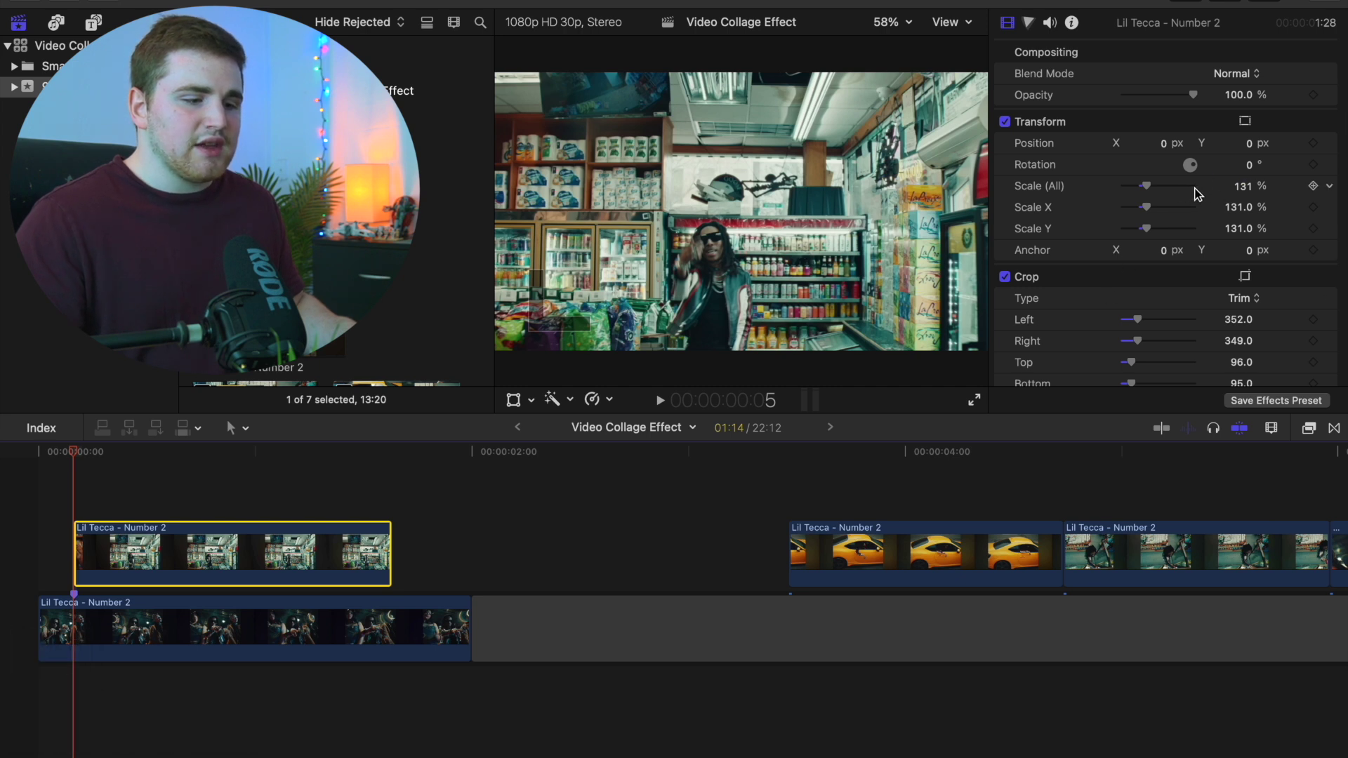
pyautogui.moveTo(1139, 321); pyautogui.dragTo(1160, 366)
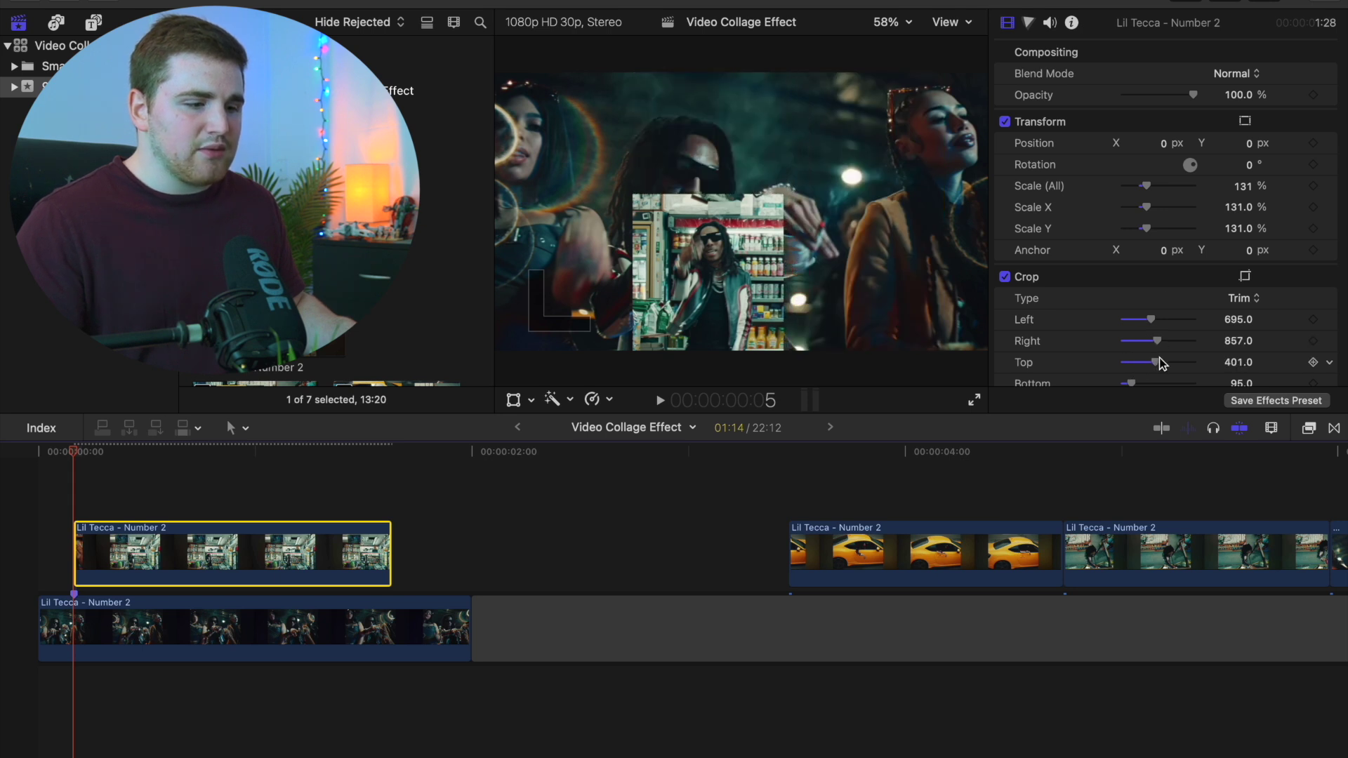
# Scale the store clip to 133% and position it at -542, 437 in the top-left corner.
pyautogui.moveTo(1249, 186); pyautogui.dragTo(1239, 196)
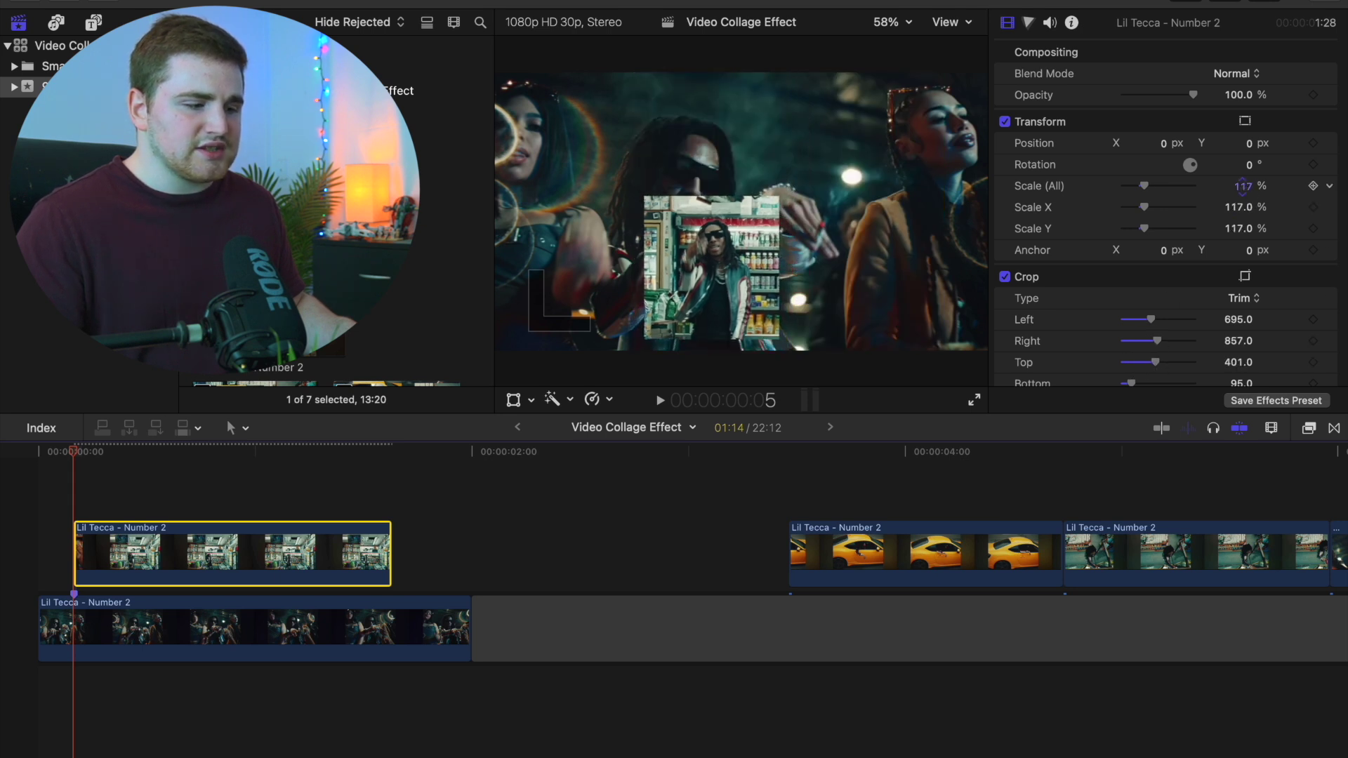
pyautogui.moveTo(1164, 143); pyautogui.dragTo(1163, 144)
pyautogui.moveTo(1251, 146); pyautogui.dragTo(1242, 188)
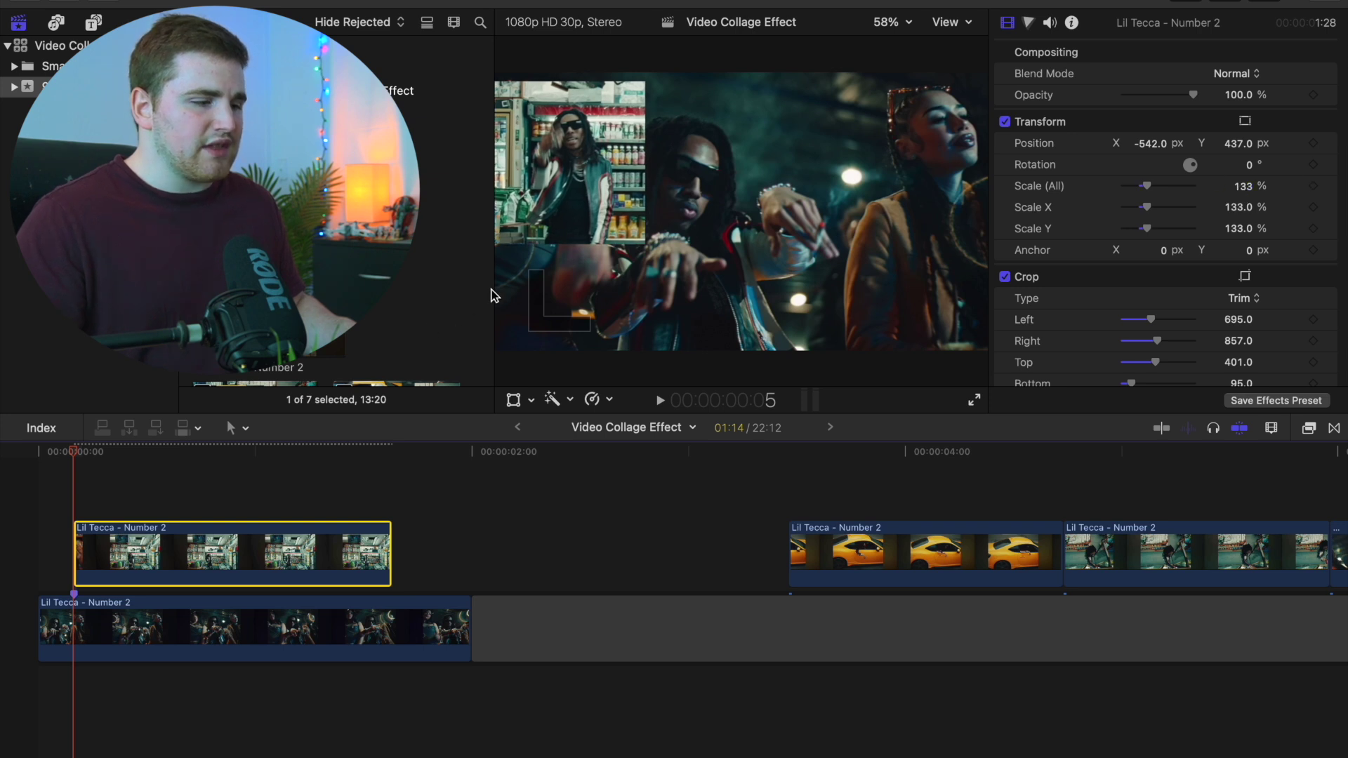
pyautogui.press('space')
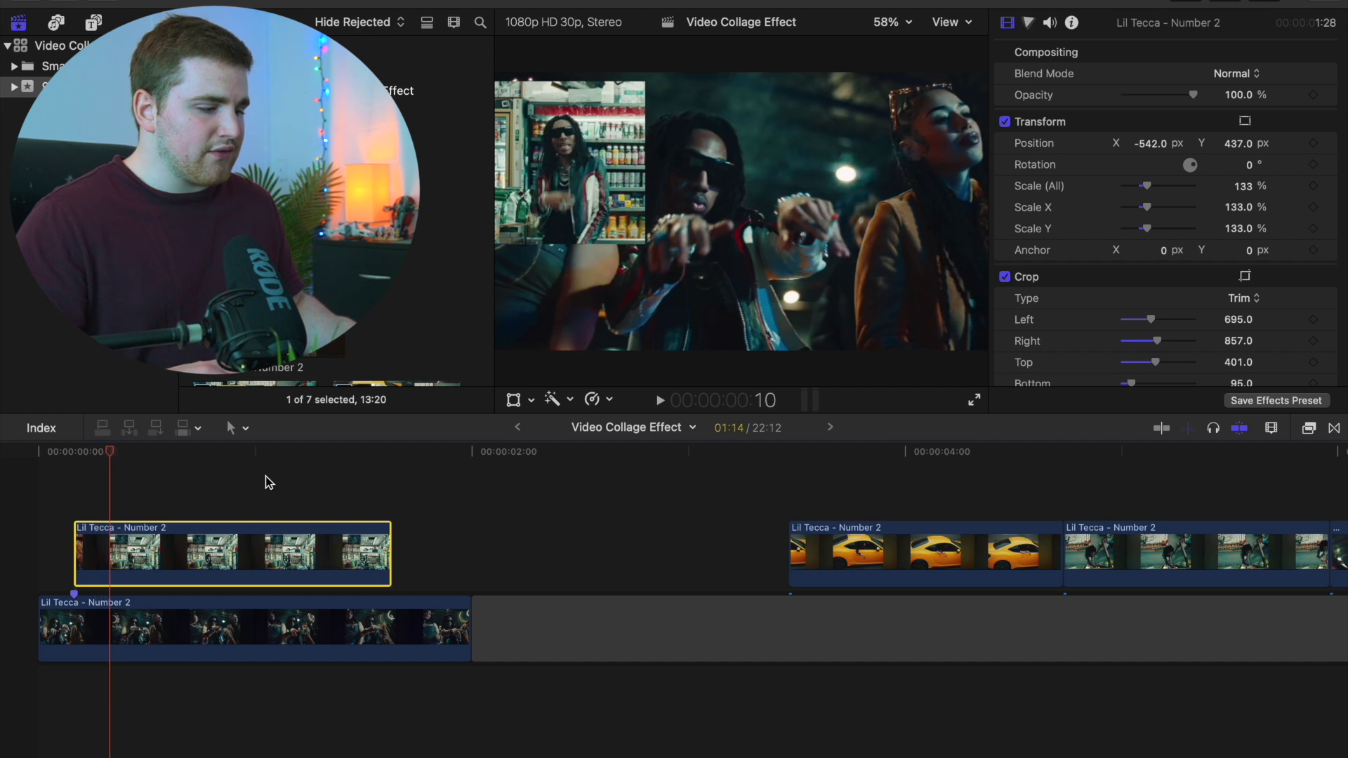
# Mark the store clip and stack the yellow-car clip above from that marker at 88% scale.
pyautogui.press('m')
pyautogui.moveTo(871, 553); pyautogui.dragTo(208, 480)
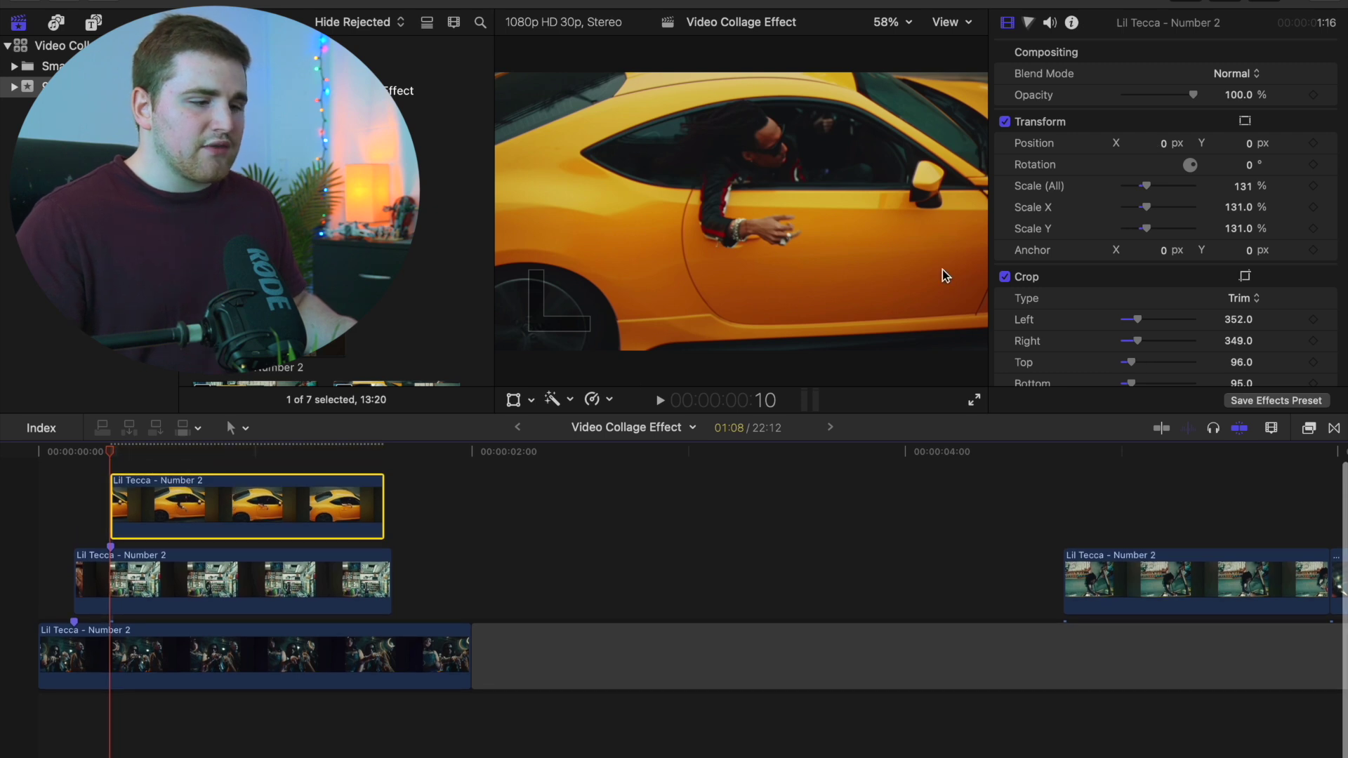
pyautogui.moveTo(1249, 191); pyautogui.dragTo(1217, 191)
# Position the yellow-car clip at 229, 117 in the upper right of the frame.
pyautogui.moveTo(1165, 148); pyautogui.dragTo(1155, 160)
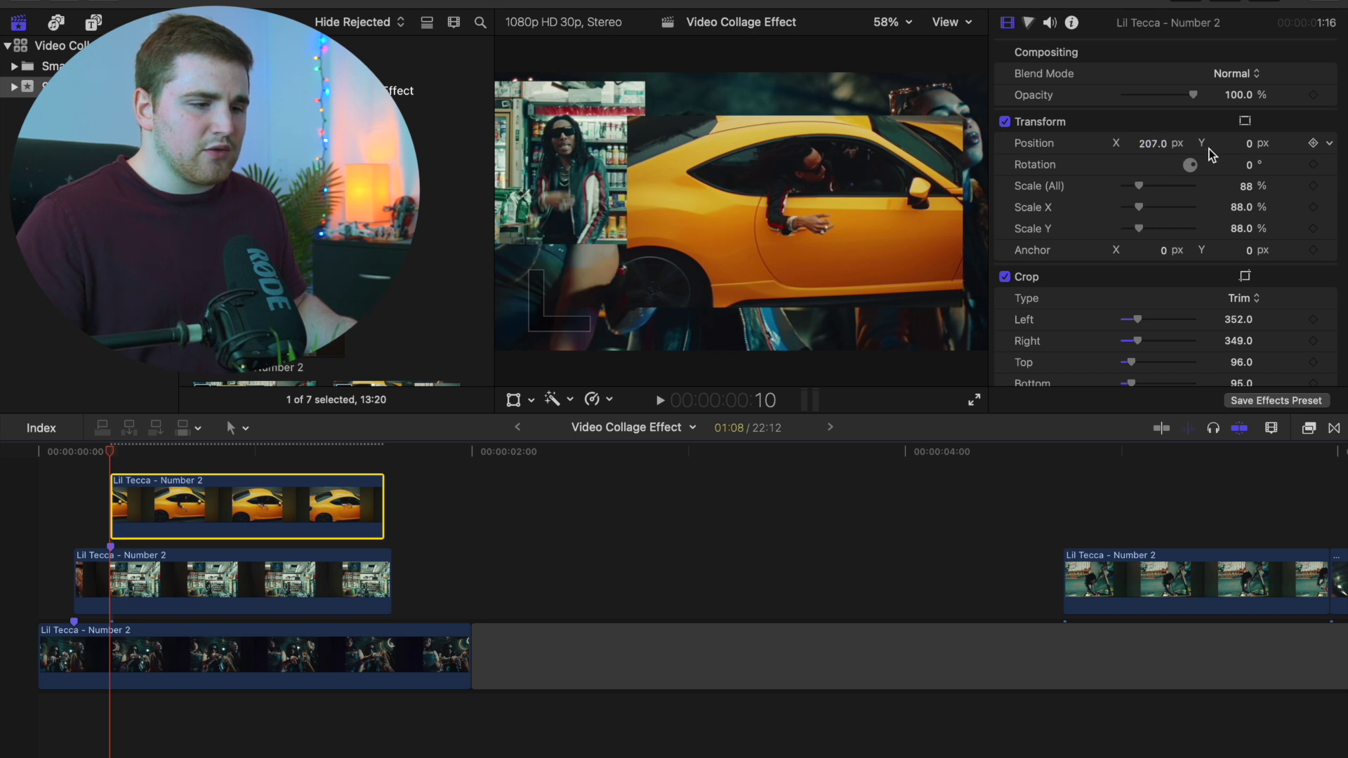
pyautogui.moveTo(1253, 149); pyautogui.dragTo(1259, 136)
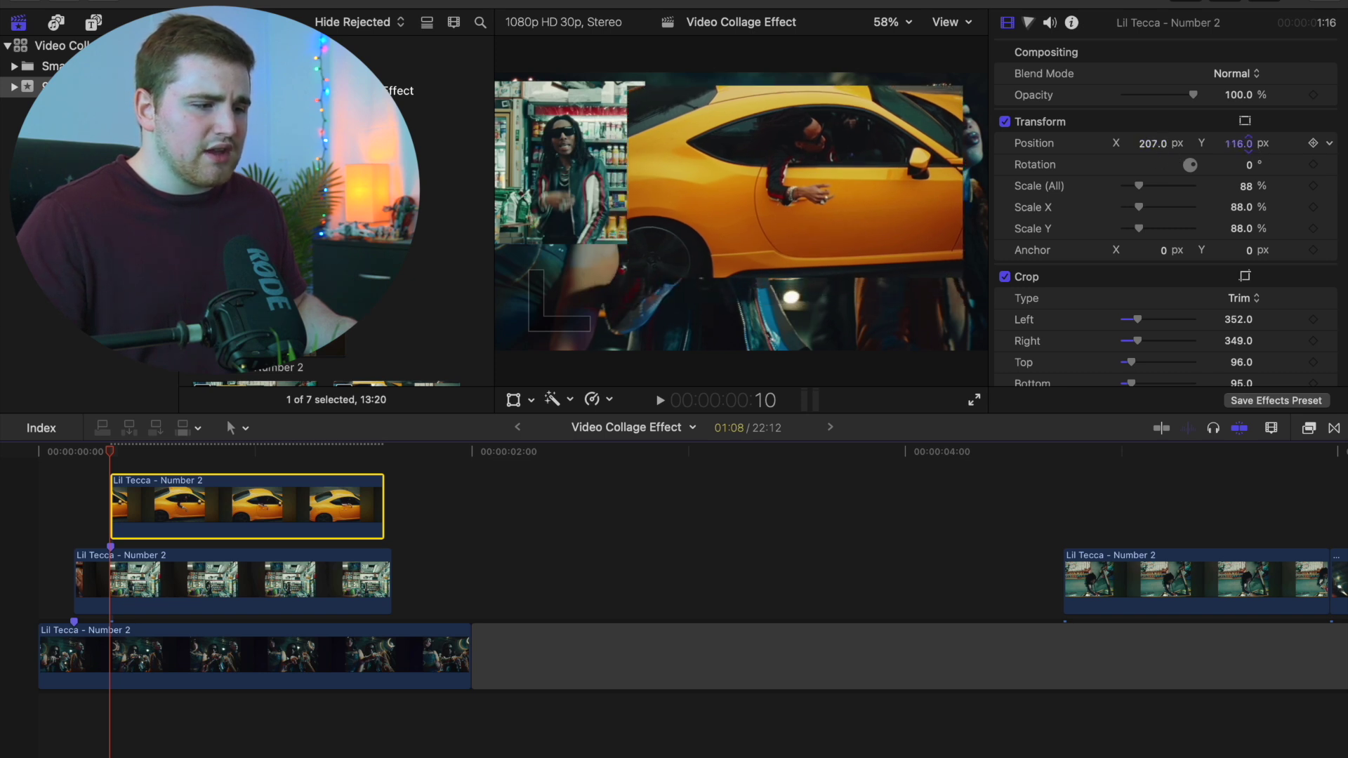
pyautogui.moveTo(1152, 144); pyautogui.dragTo(1157, 147)
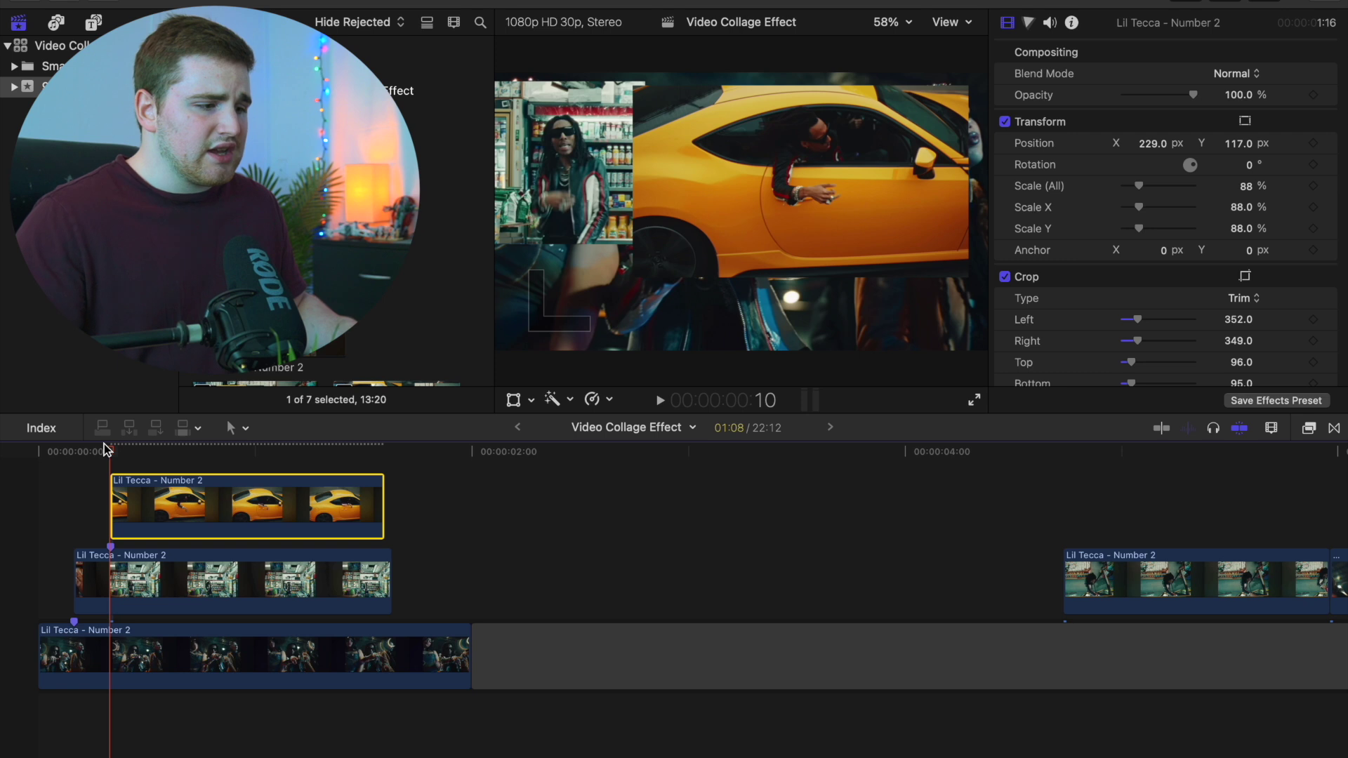
pyautogui.press('Right')
pyautogui.press('Right')
pyautogui.press('Right')
pyautogui.press('Right')
pyautogui.press('Right')
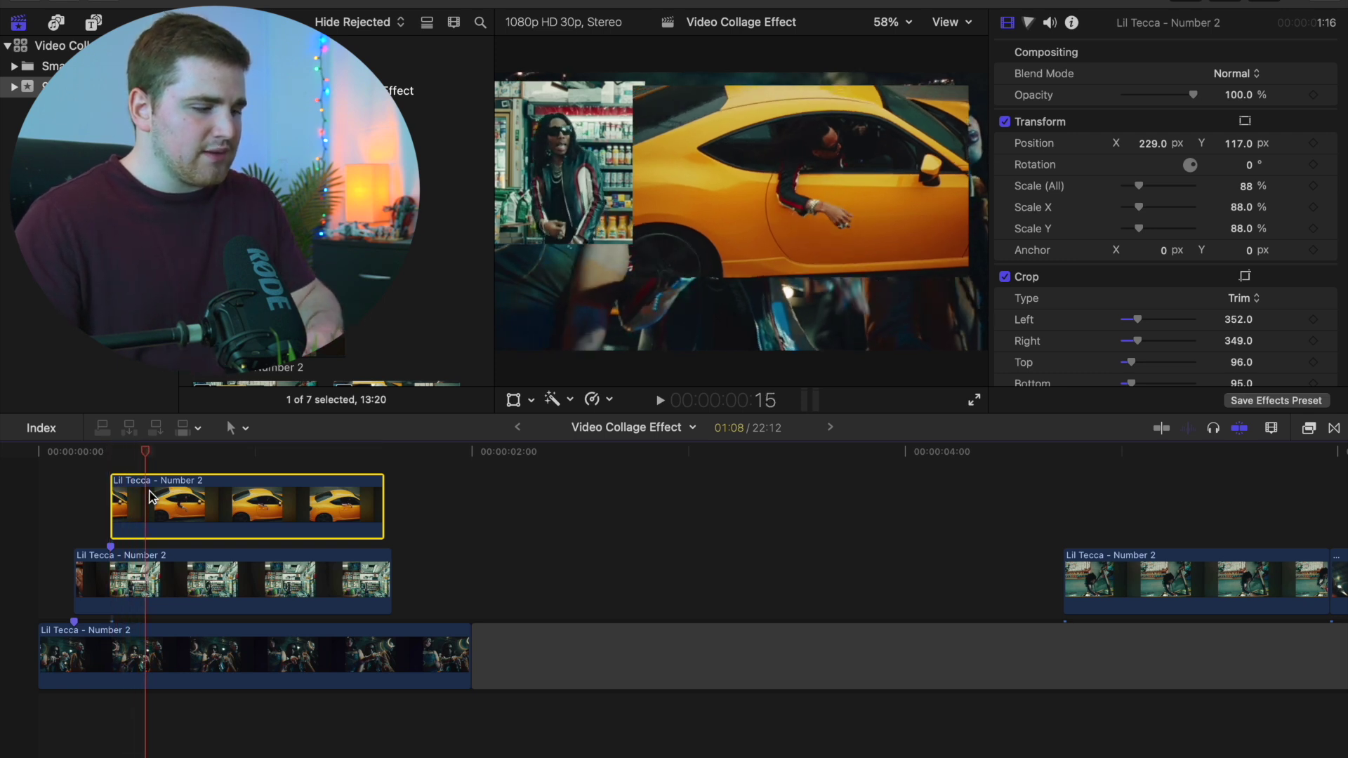
# Stack the overhead store clip on top and crop it to Left 756, Right 670, Top 249.
pyautogui.moveTo(1111, 579); pyautogui.dragTo(206, 504)
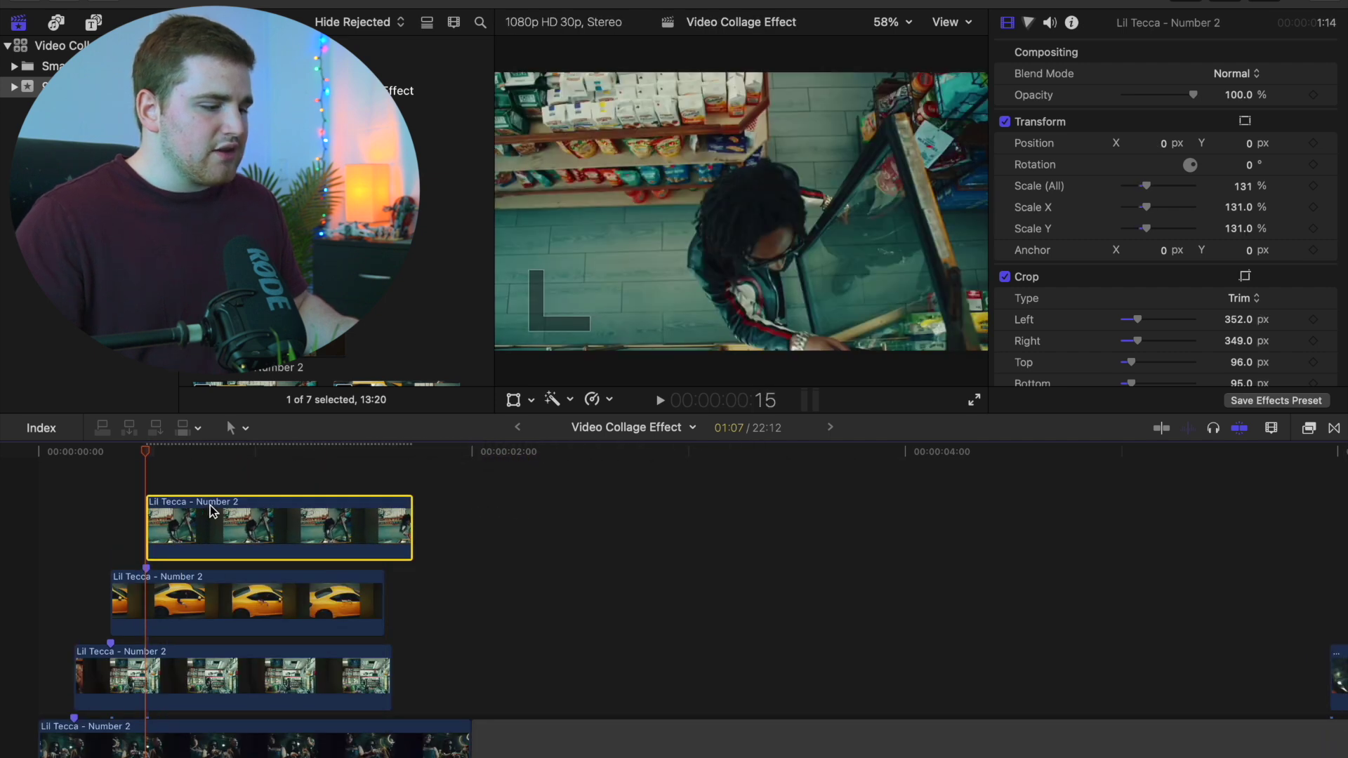
pyautogui.moveTo(1139, 320)
pyautogui.mouseDown()
pyautogui.moveTo(1154, 320)
pyautogui.moveTo(1140, 340)
pyautogui.mouseUp()
pyautogui.scroll(-1, 1085, 323)
pyautogui.scroll(-1, 1085, 323)
# Scale the overhead clip to 113% and position it at -642.1, -28.9 on the left.
pyautogui.moveTo(1241, 163); pyautogui.dragTo(1221, 163)
pyautogui.moveTo(1162, 119)
pyautogui.mouseDown()
pyautogui.moveTo(999, 121)
pyautogui.moveTo(1160, 120)
pyautogui.mouseUp()
pyautogui.moveTo(1249, 123); pyautogui.dragTo(1241, 123)
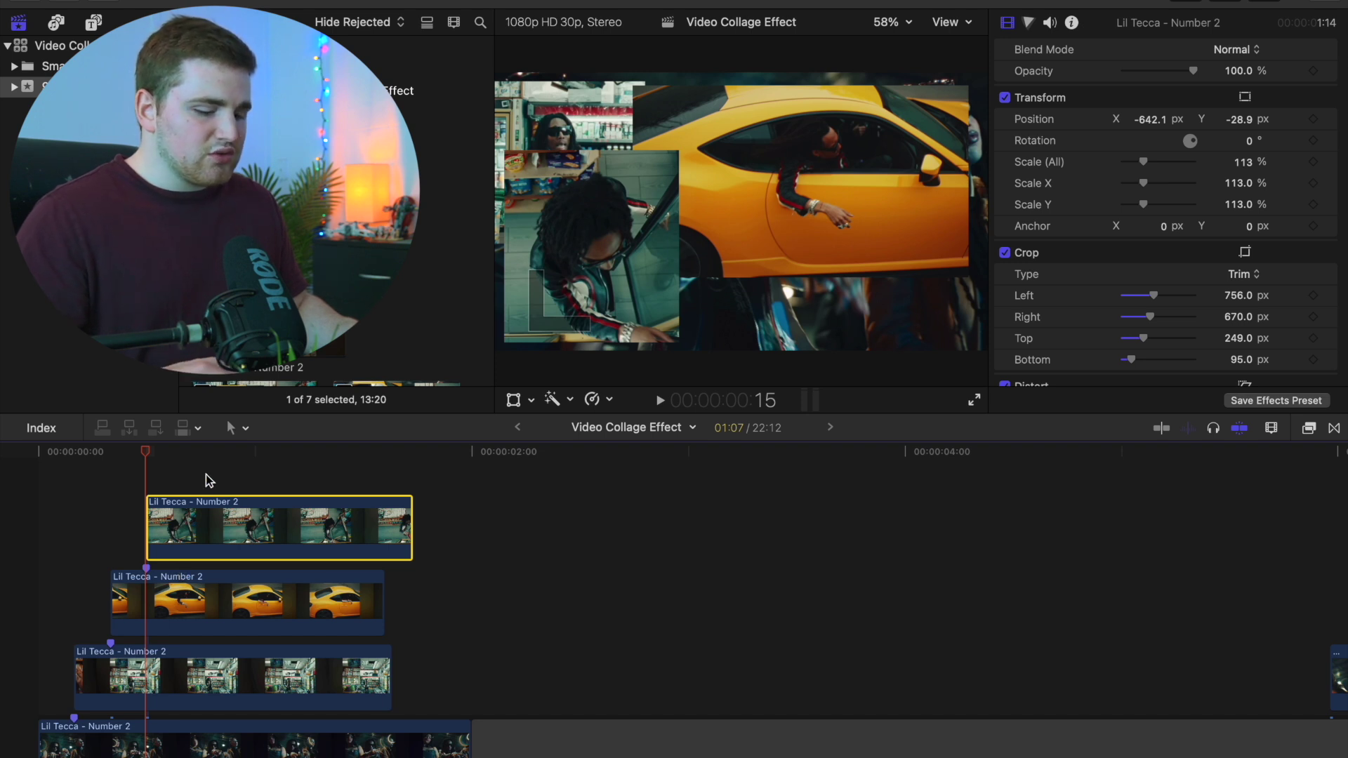
pyautogui.press('Right')
pyautogui.press('Right')
pyautogui.press('Right')
pyautogui.press('Right')
pyautogui.press('Right')
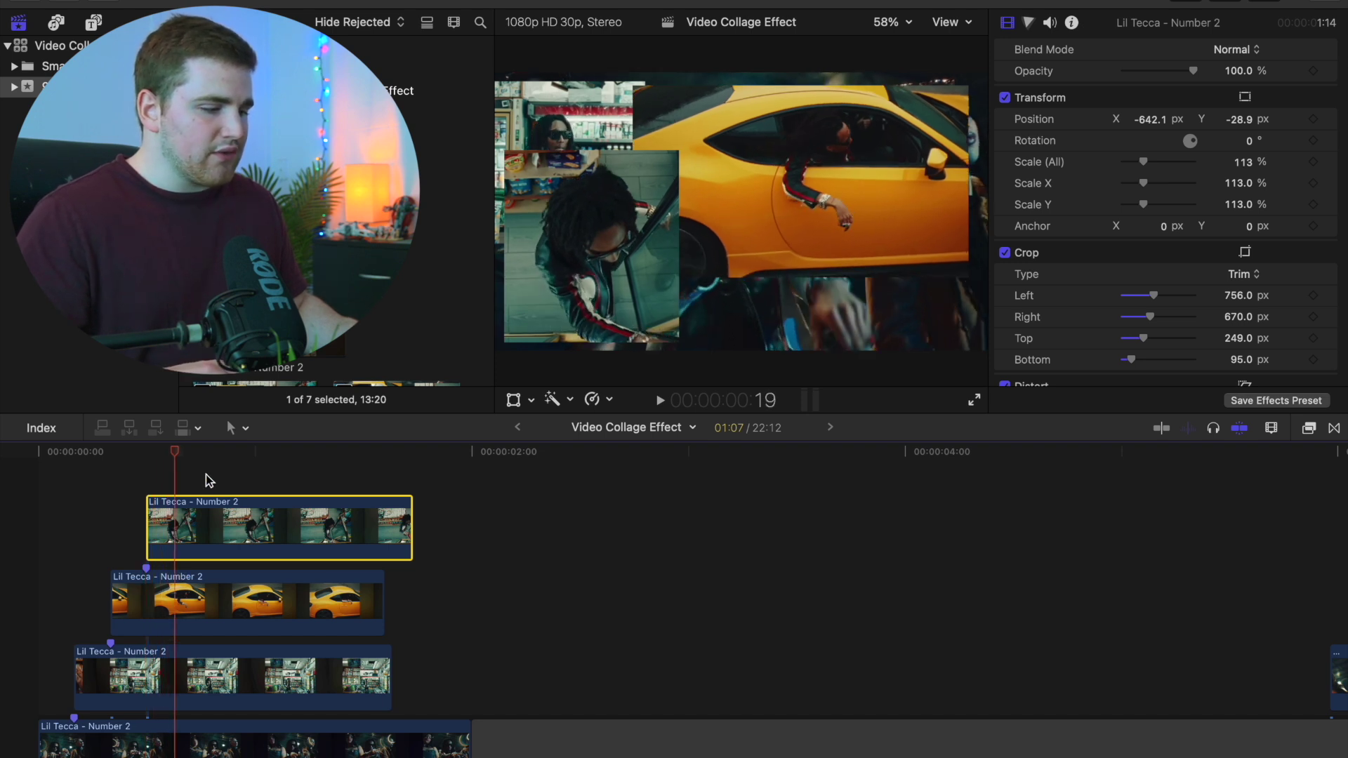
pyautogui.hscroll(3, 731, 635)
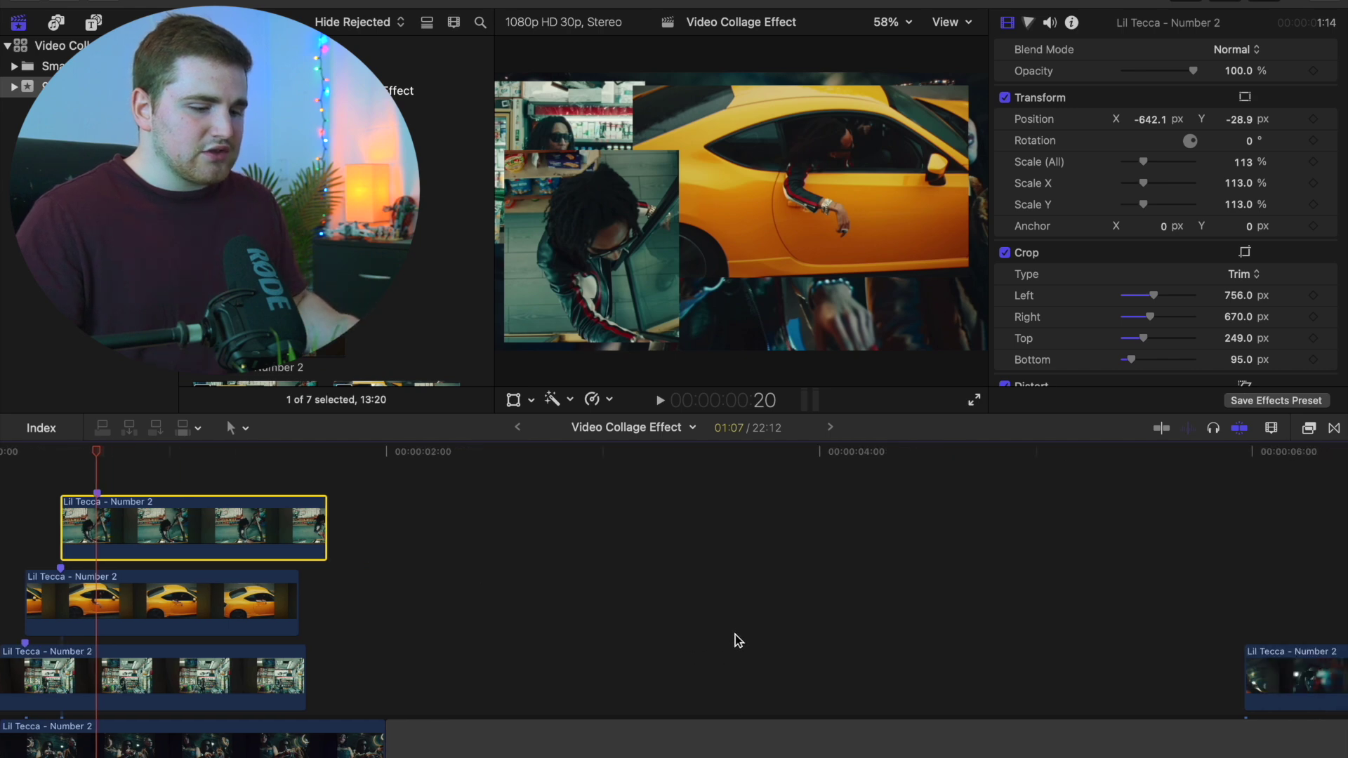
# Stack the sunglasses close-up clip on top and scale it to 83%.
pyautogui.moveTo(1257, 684); pyautogui.dragTo(274, 513)
pyautogui.scroll(2, 273, 514)
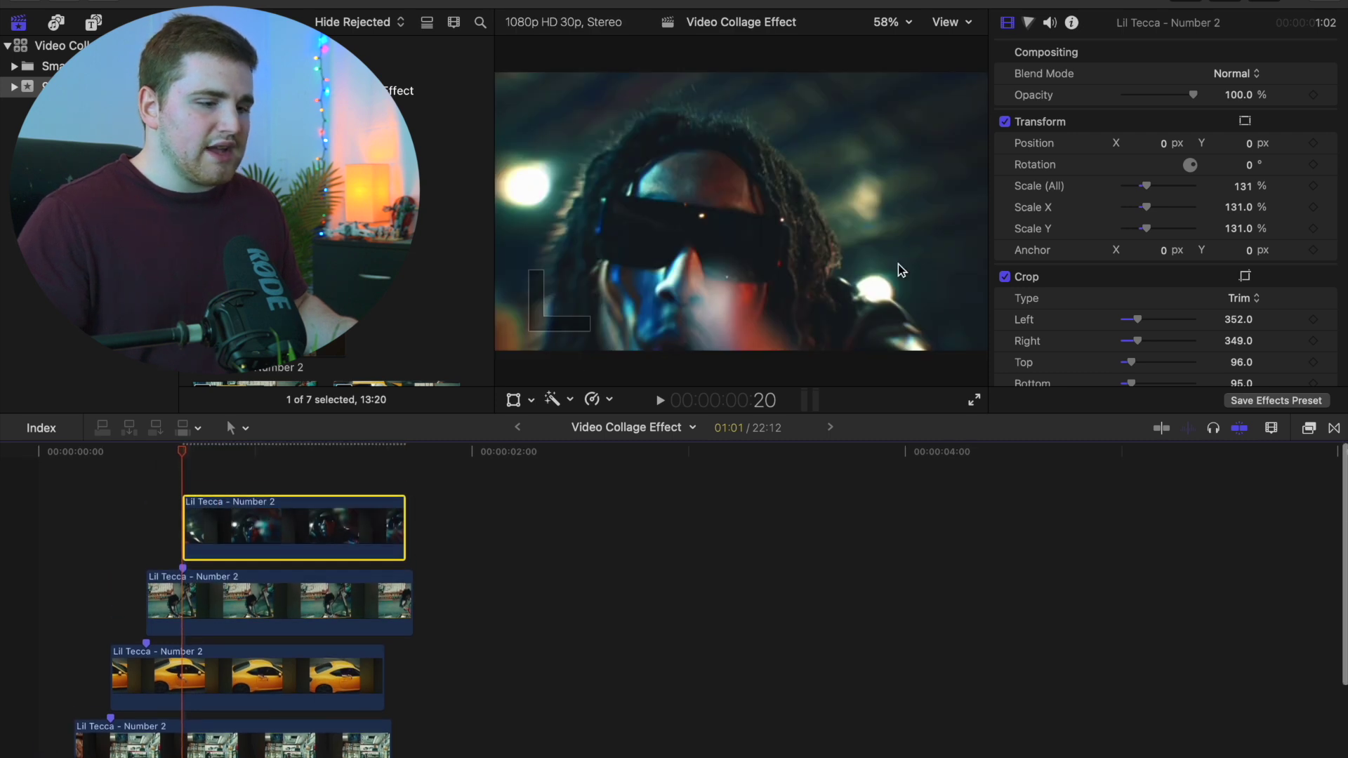
pyautogui.moveTo(1241, 187); pyautogui.dragTo(1197, 191)
pyautogui.scroll(-1, 1168, 145)
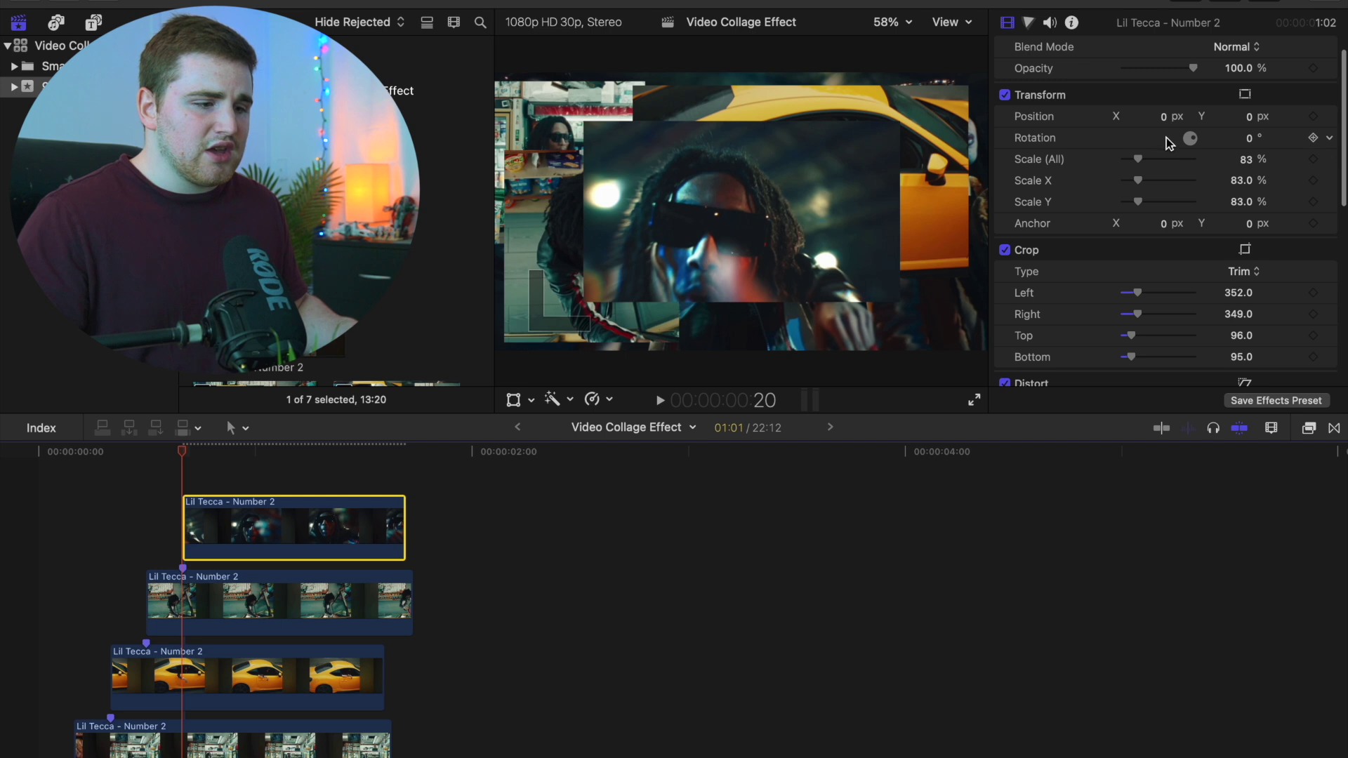
# Move the close-up clip to 235, -147.6 in the lower right of the collage.
pyautogui.moveTo(1166, 120); pyautogui.dragTo(1171, 120)
pyautogui.scroll(-1, 1248, 106)
pyautogui.moveTo(1250, 104); pyautogui.dragTo(1249, 128)
pyautogui.scroll(1, 1194, 210)
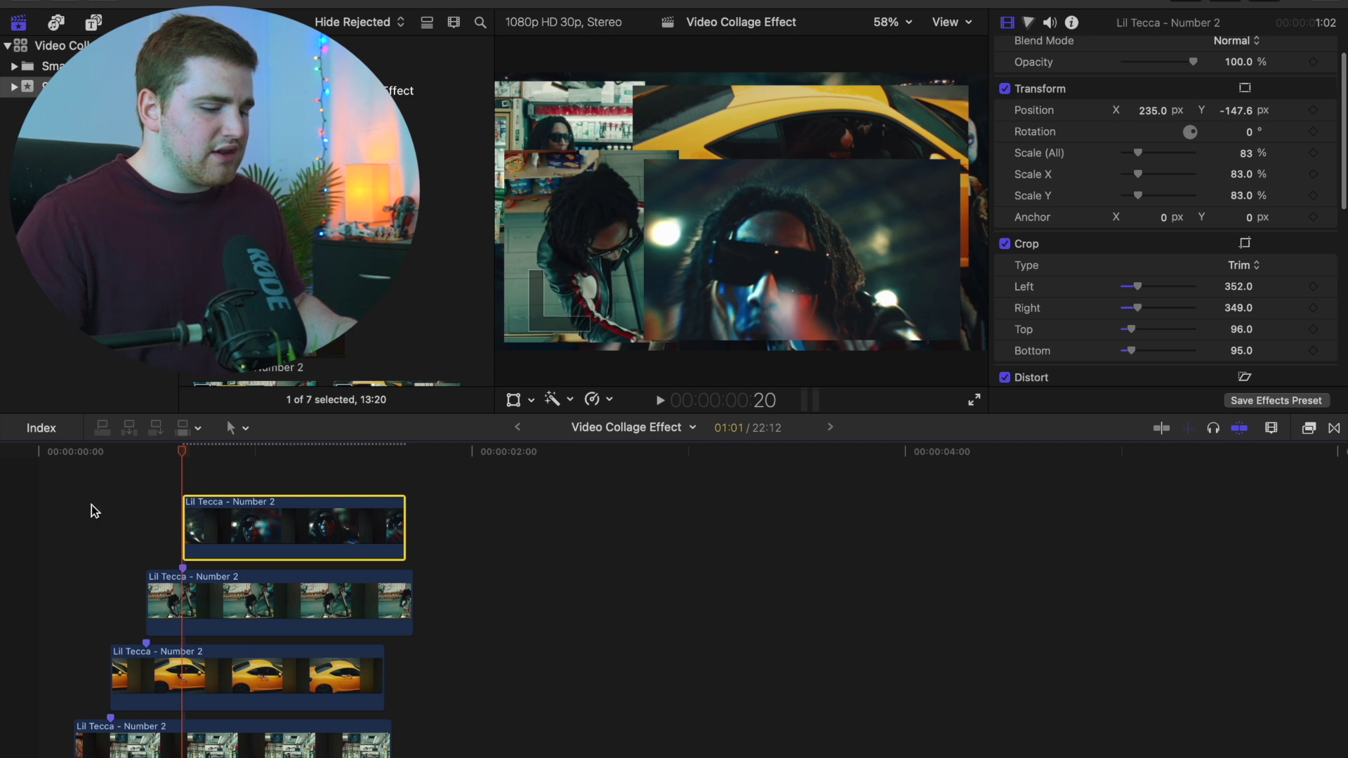
pyautogui.press('Right')
pyautogui.press('Right')
pyautogui.press('Right')
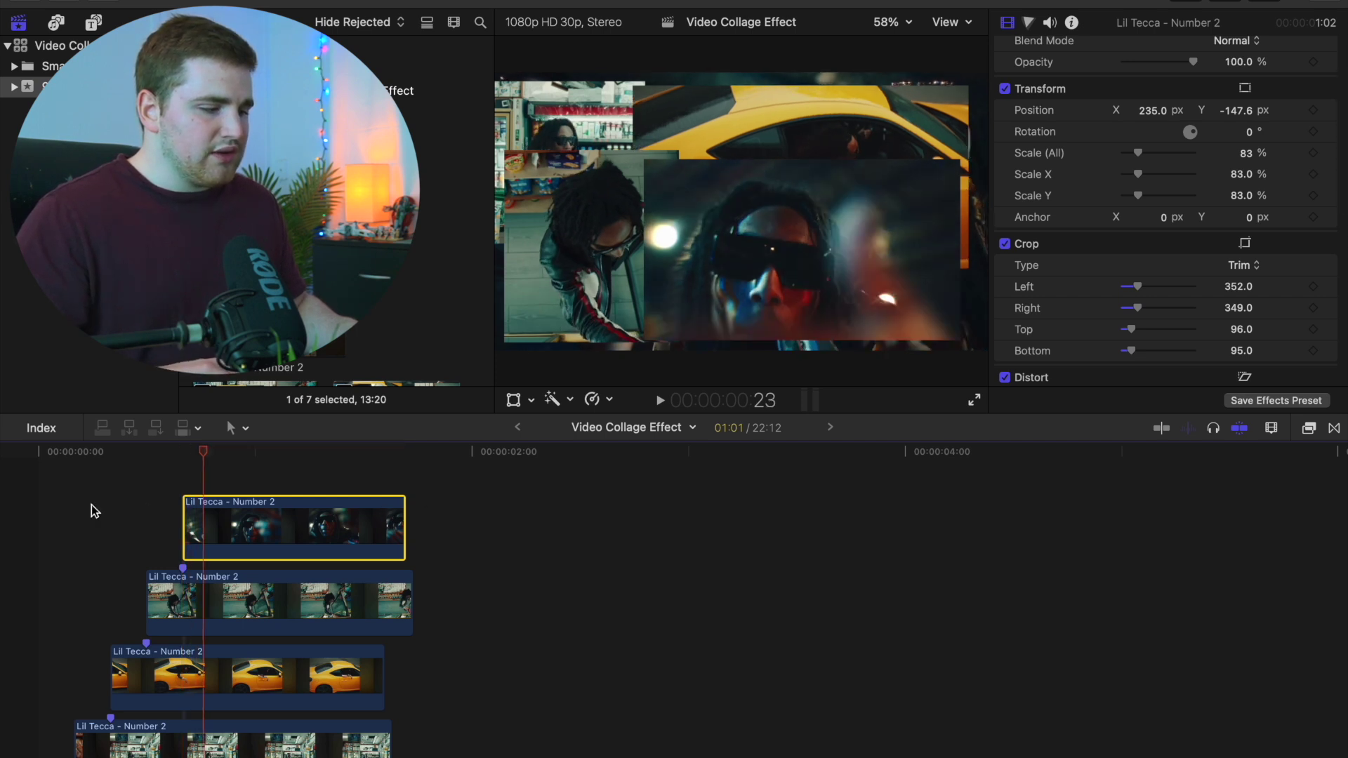
pyautogui.press('Right')
pyautogui.press('Right')
pyautogui.scroll(-2, 635, 550)
pyautogui.hscroll(1, 635, 550)
pyautogui.hscroll(10, 635, 551)
# Move the two later connected clips earlier in the timeline.
pyautogui.moveTo(801, 596); pyautogui.dragTo(1035, 677)
pyautogui.moveTo(867, 649); pyautogui.dragTo(217, 605)
pyautogui.hscroll(-3, 238, 609)
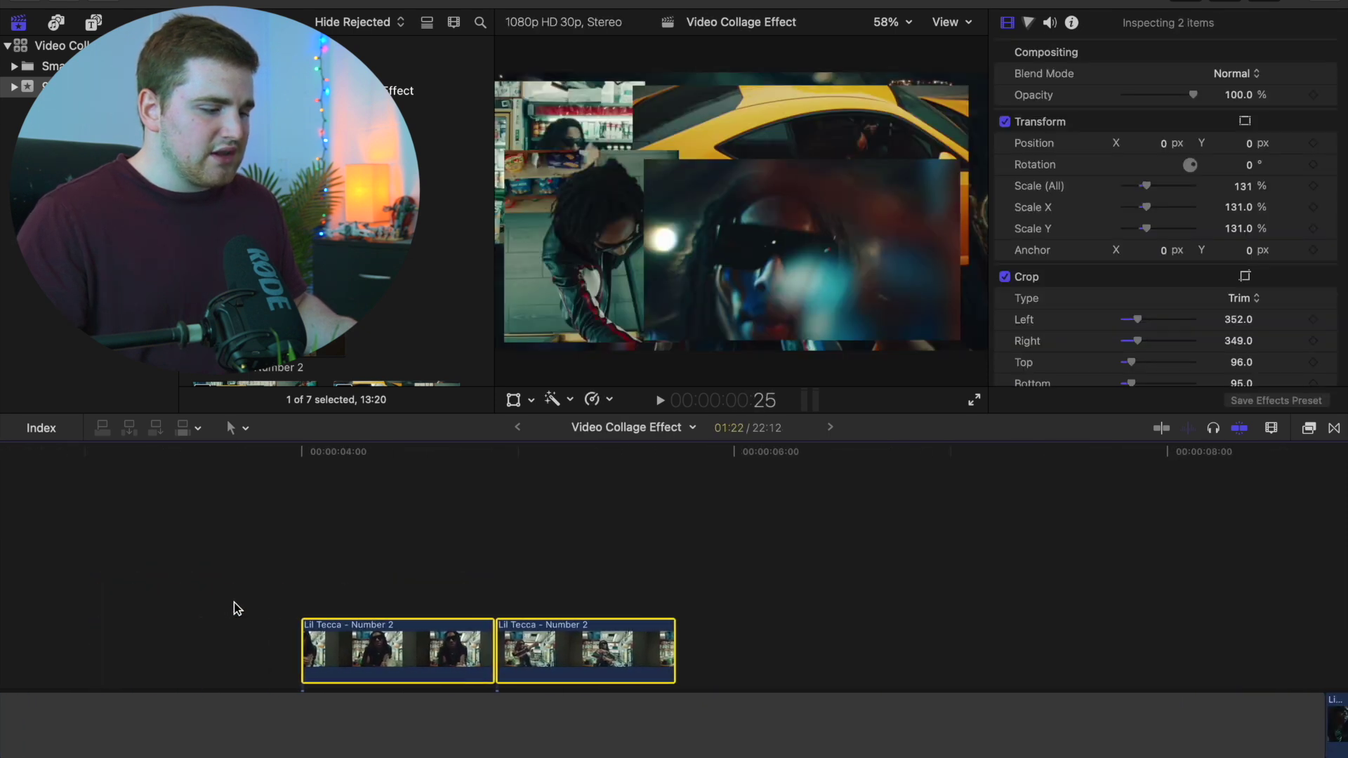
pyautogui.hscroll(-5, 238, 608)
pyautogui.moveTo(818, 648); pyautogui.dragTo(454, 647)
pyautogui.hscroll(-5, 499, 629)
pyautogui.scroll(3, 540, 644)
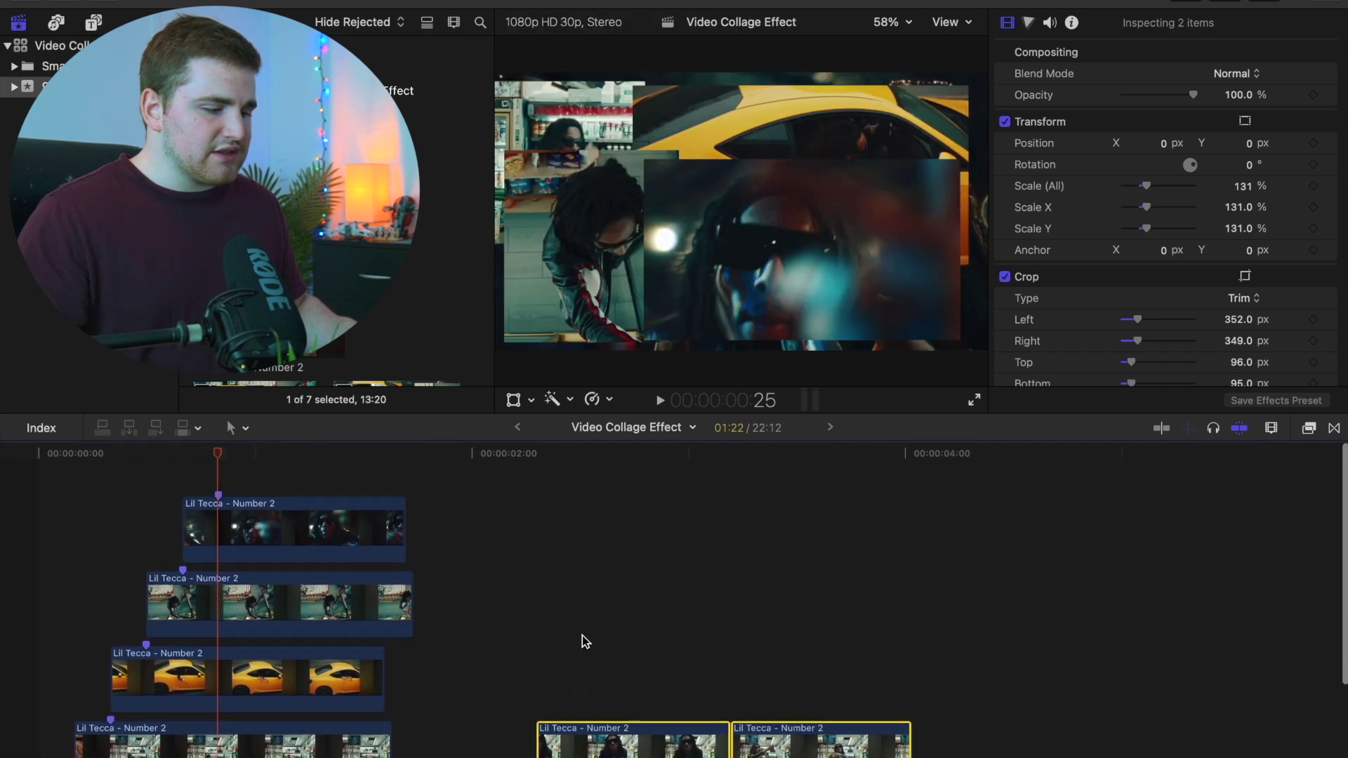
# Stack the first of those clips on top at 66% scale, positioned at -376.9, -209.1.
pyautogui.click(599, 738)
pyautogui.moveTo(599, 737); pyautogui.dragTo(283, 496)
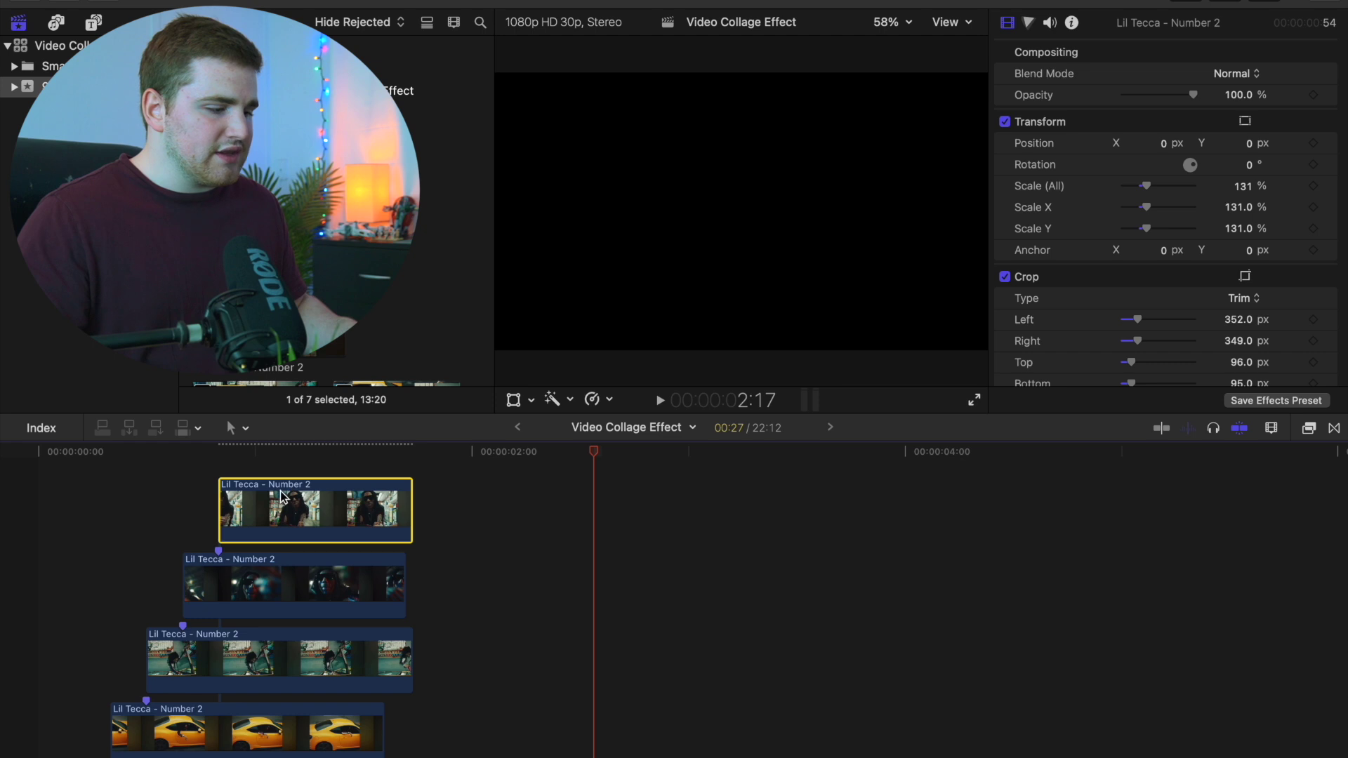
pyautogui.click(283, 496)
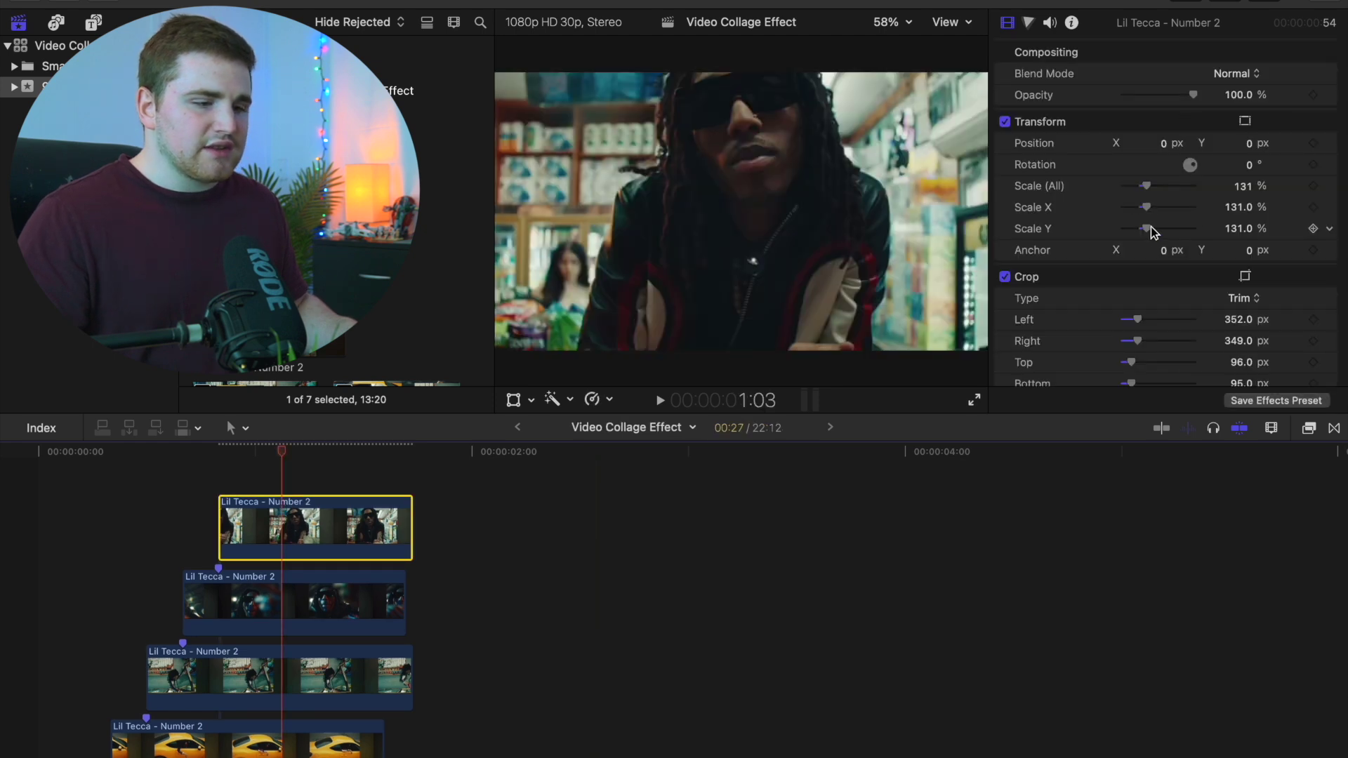
pyautogui.moveTo(1243, 186); pyautogui.dragTo(1106, 144)
pyautogui.moveTo(1249, 144); pyautogui.dragTo(1250, 196)
# Play back the collage to preview the new lower-left tile.
pyautogui.click(220, 482)
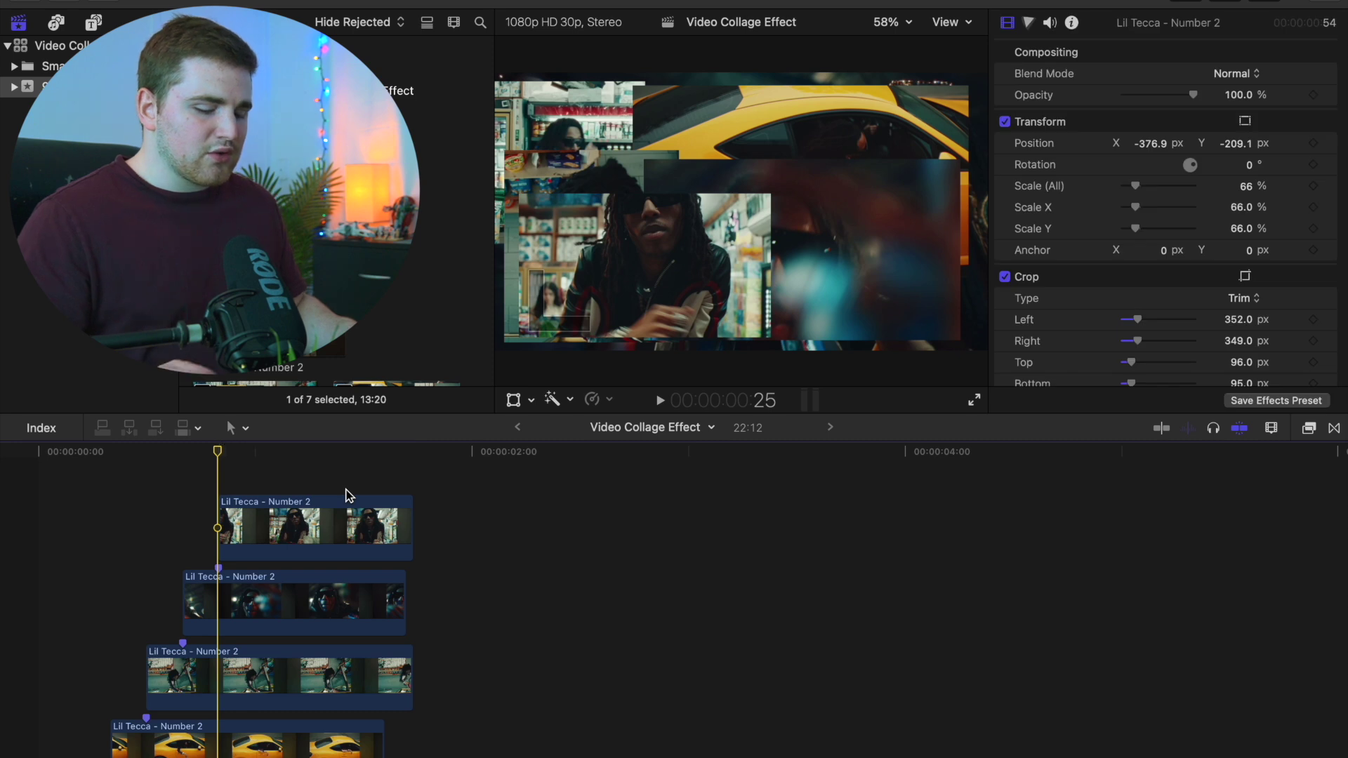
pyautogui.press('space')
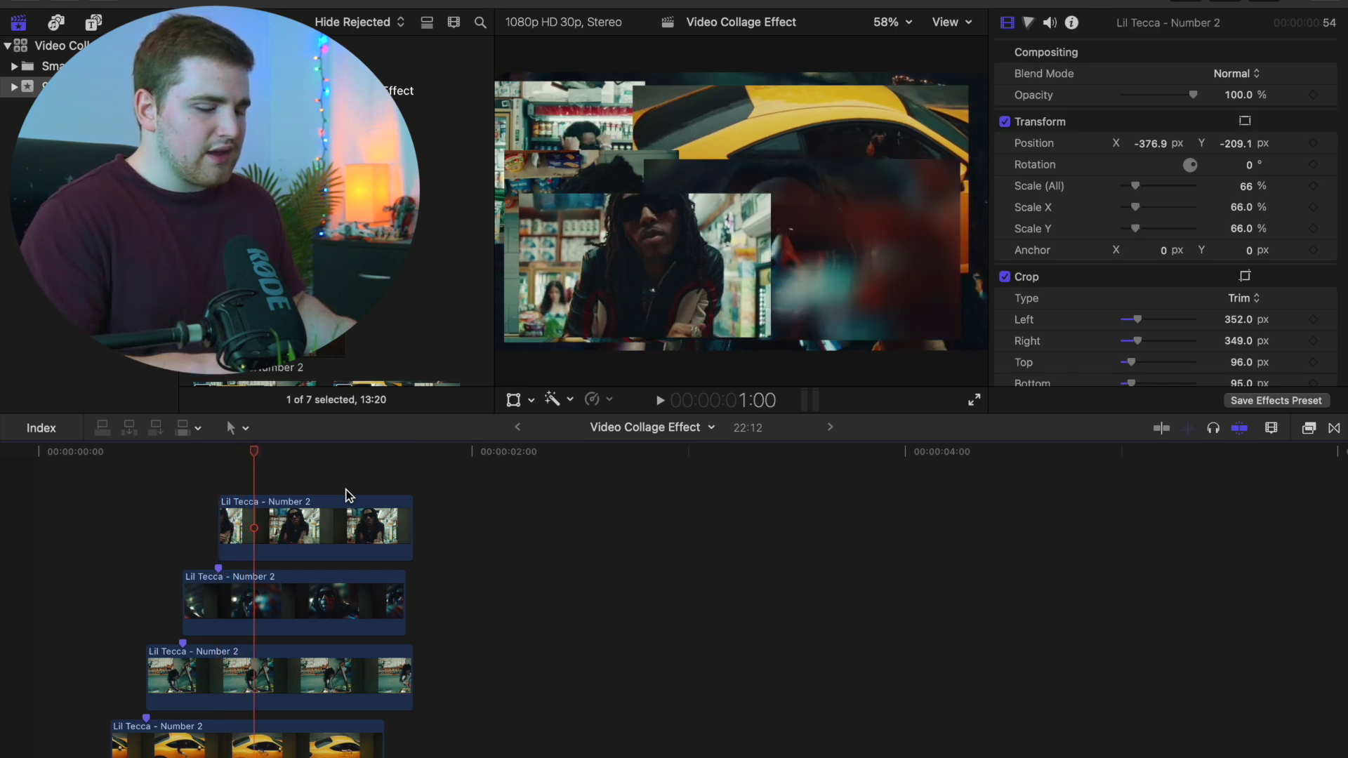
pyautogui.scroll(-1, 510, 521)
pyautogui.scroll(-1, 508, 521)
# Stack the next store clip on top of the pile and crop it.
pyautogui.moveTo(800, 748); pyautogui.dragTo(284, 500)
pyautogui.click(285, 500)
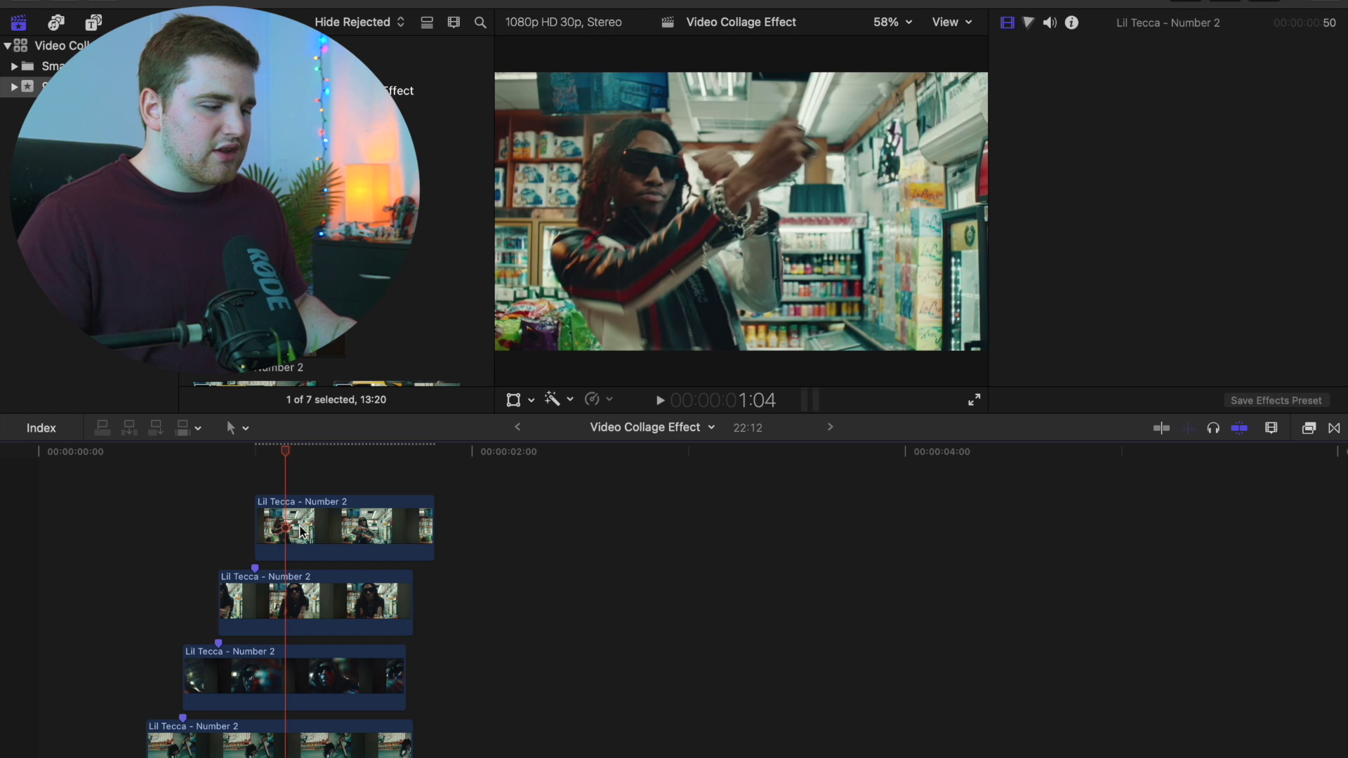
pyautogui.scroll(-2, 1079, 289)
pyautogui.moveTo(1138, 285); pyautogui.dragTo(1151, 284)
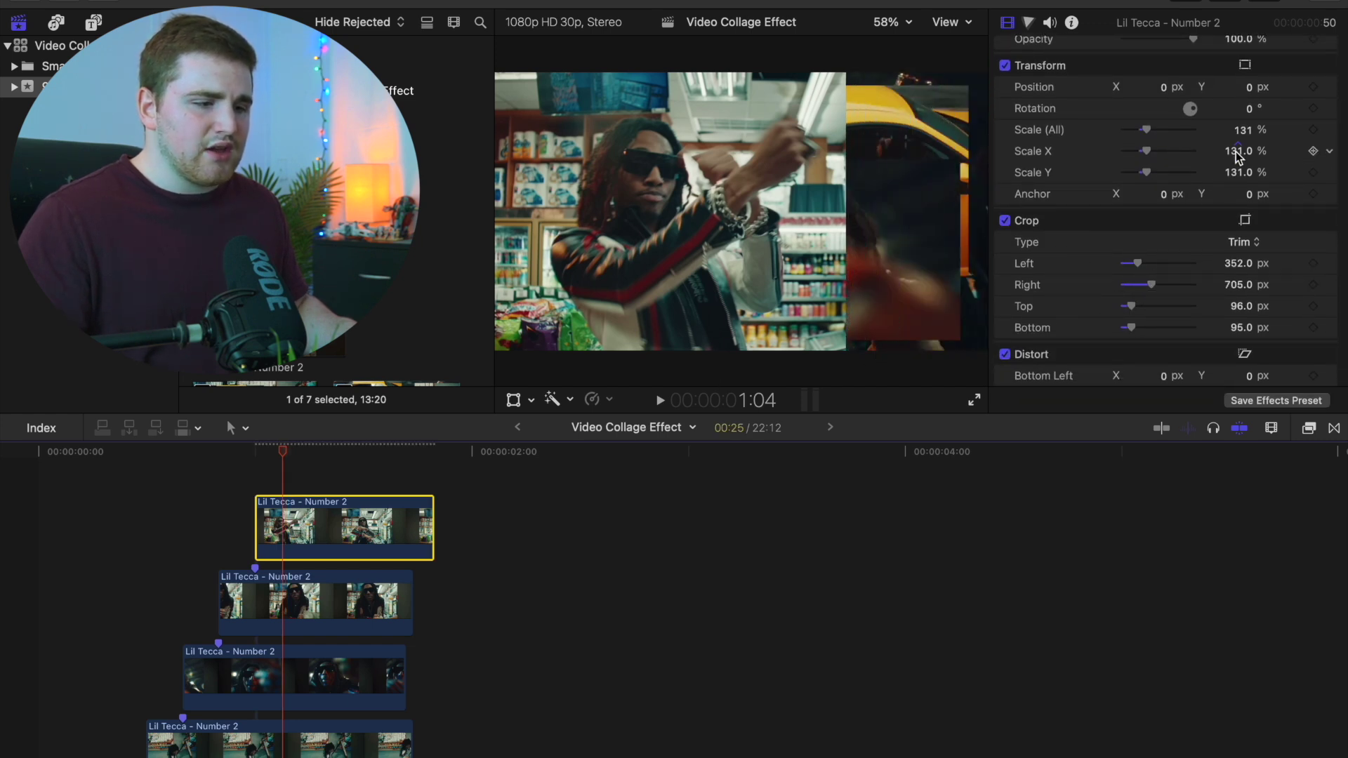
# Scale the clip to 79%, position it at 400, -205.4, and deselect it.
pyautogui.moveTo(1243, 133); pyautogui.dragTo(1187, 134)
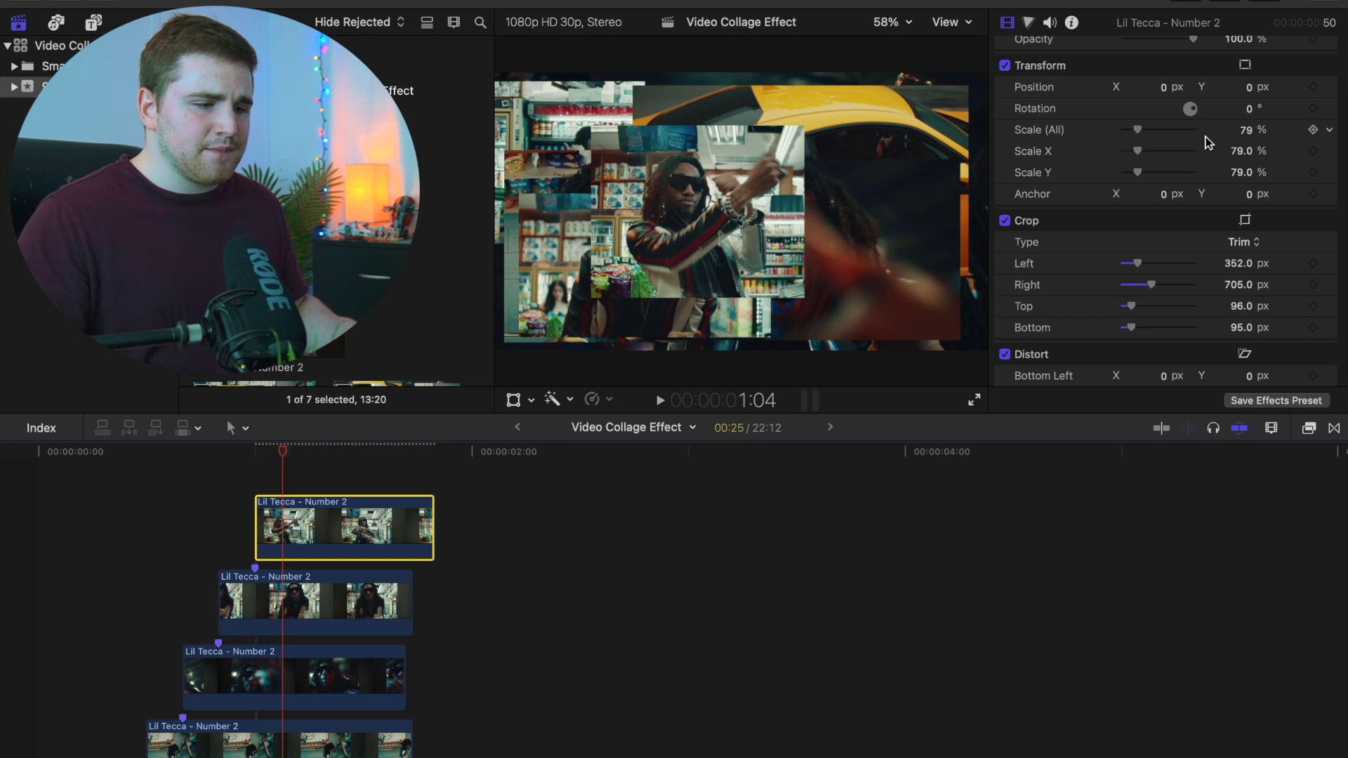
pyautogui.moveTo(1163, 87); pyautogui.dragTo(1250, 161)
pyautogui.scroll(-10, 746, 556)
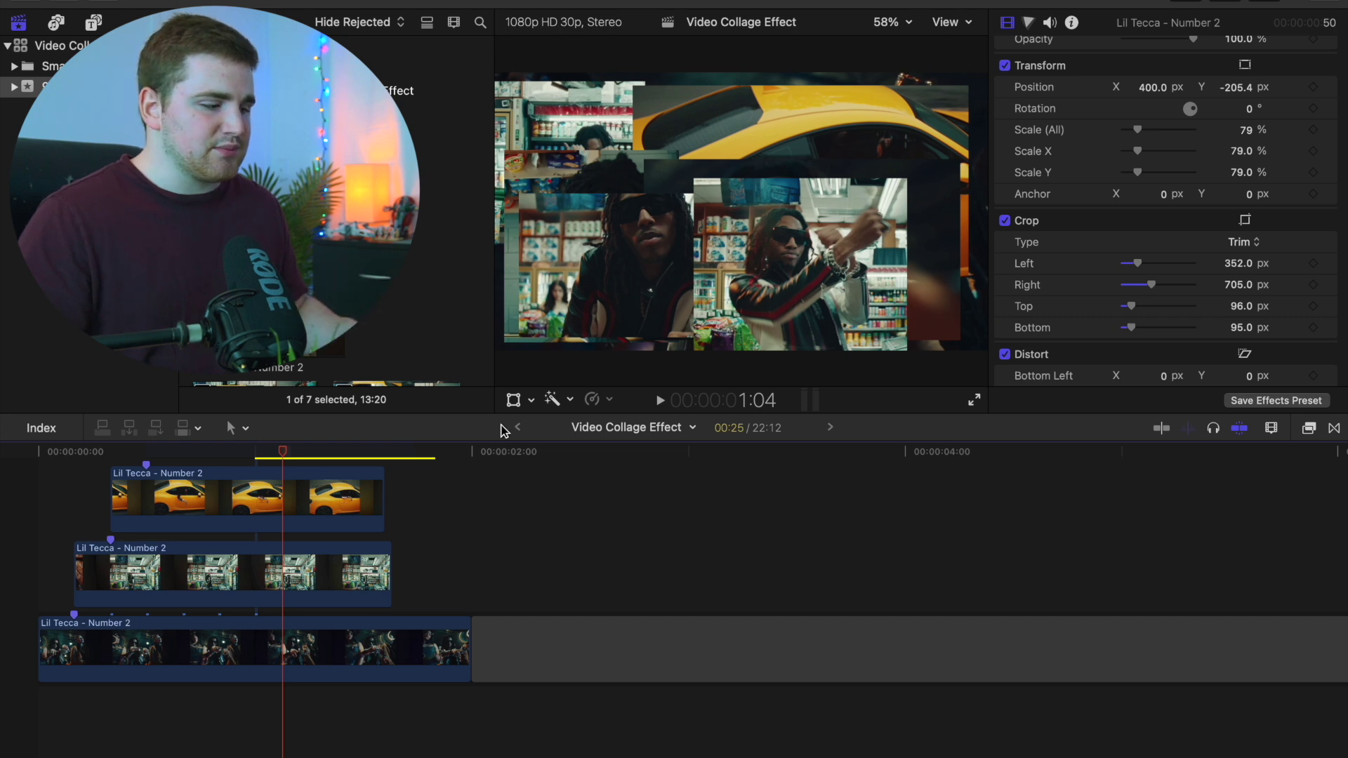
pyautogui.scroll(10, 339, 511)
pyautogui.scroll(1, 339, 511)
pyautogui.click(290, 469)
pyautogui.scroll(-15, 309, 514)
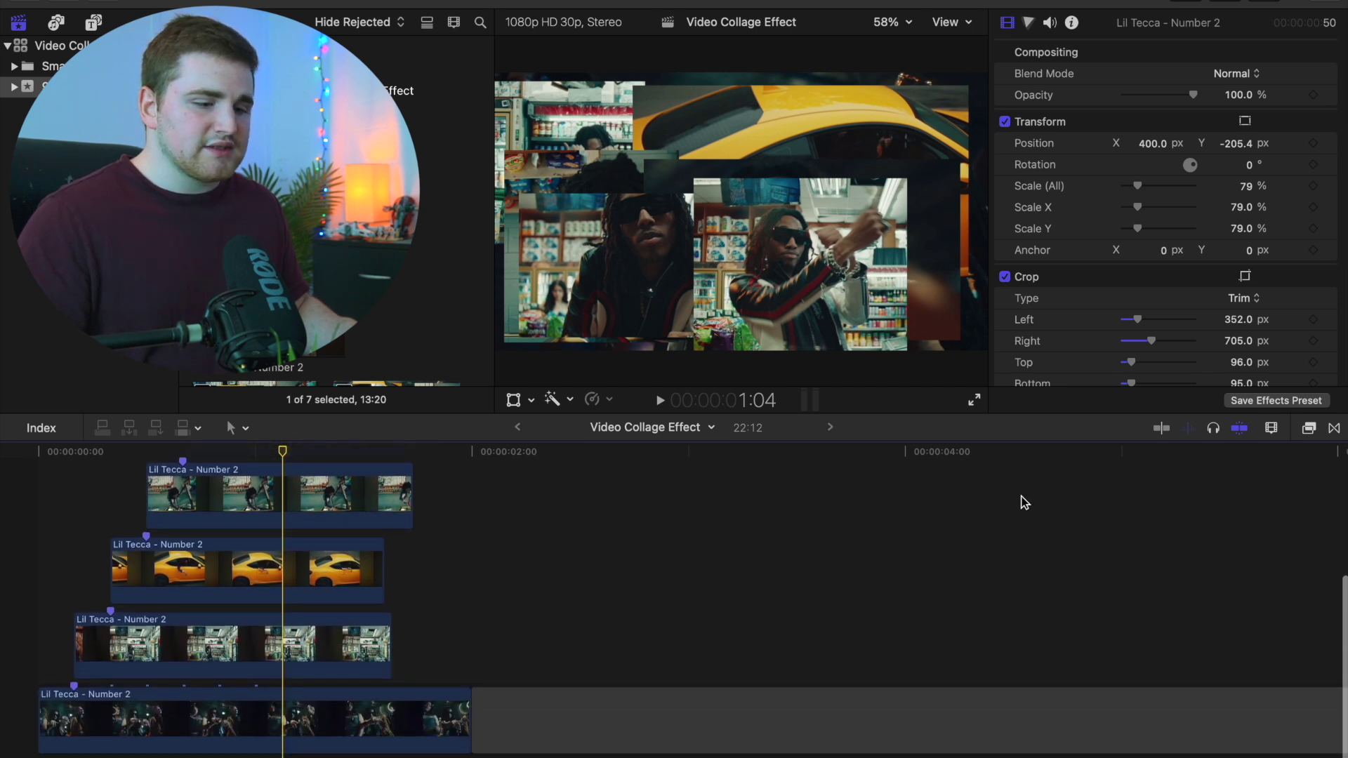
# Reduce the timeline clip height in Clip Appearance so all seven layers fit.
pyautogui.click(1271, 428)
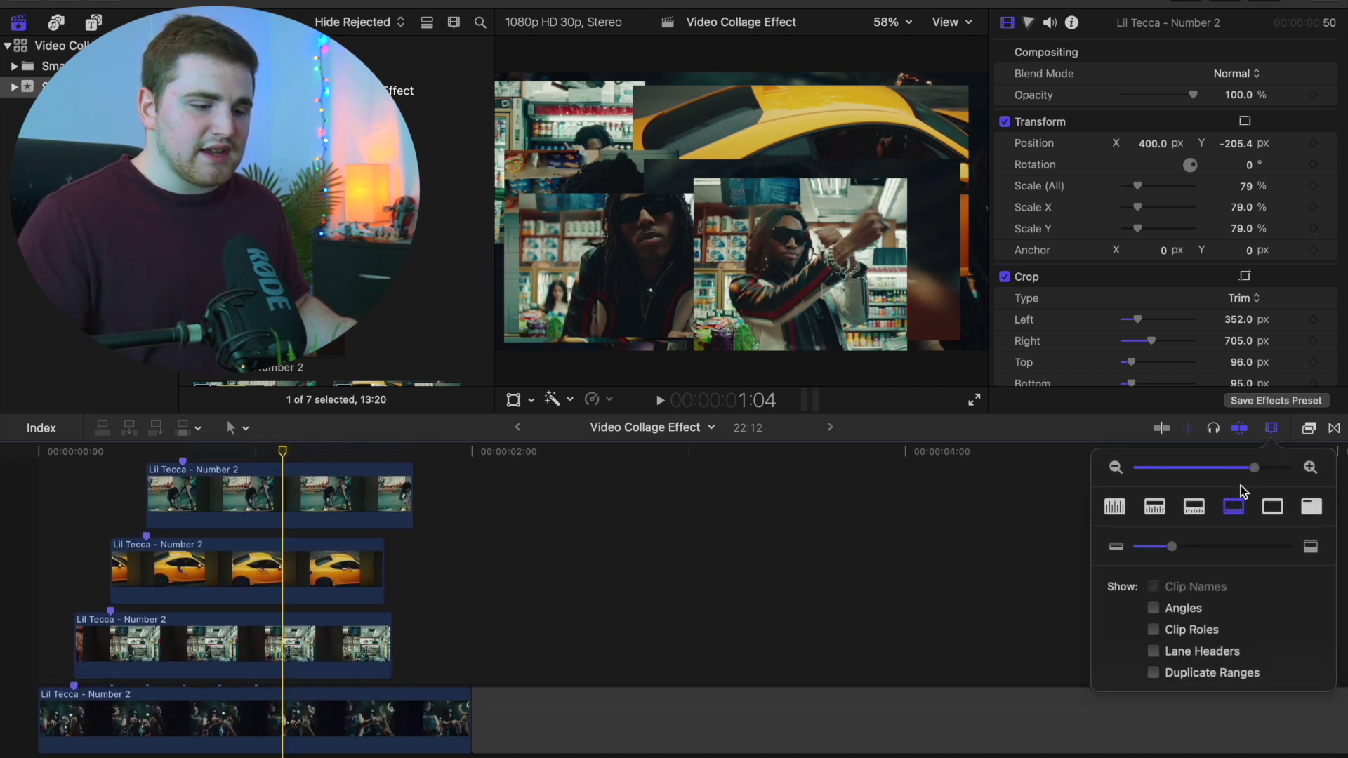
pyautogui.moveTo(1180, 546); pyautogui.dragTo(1132, 550)
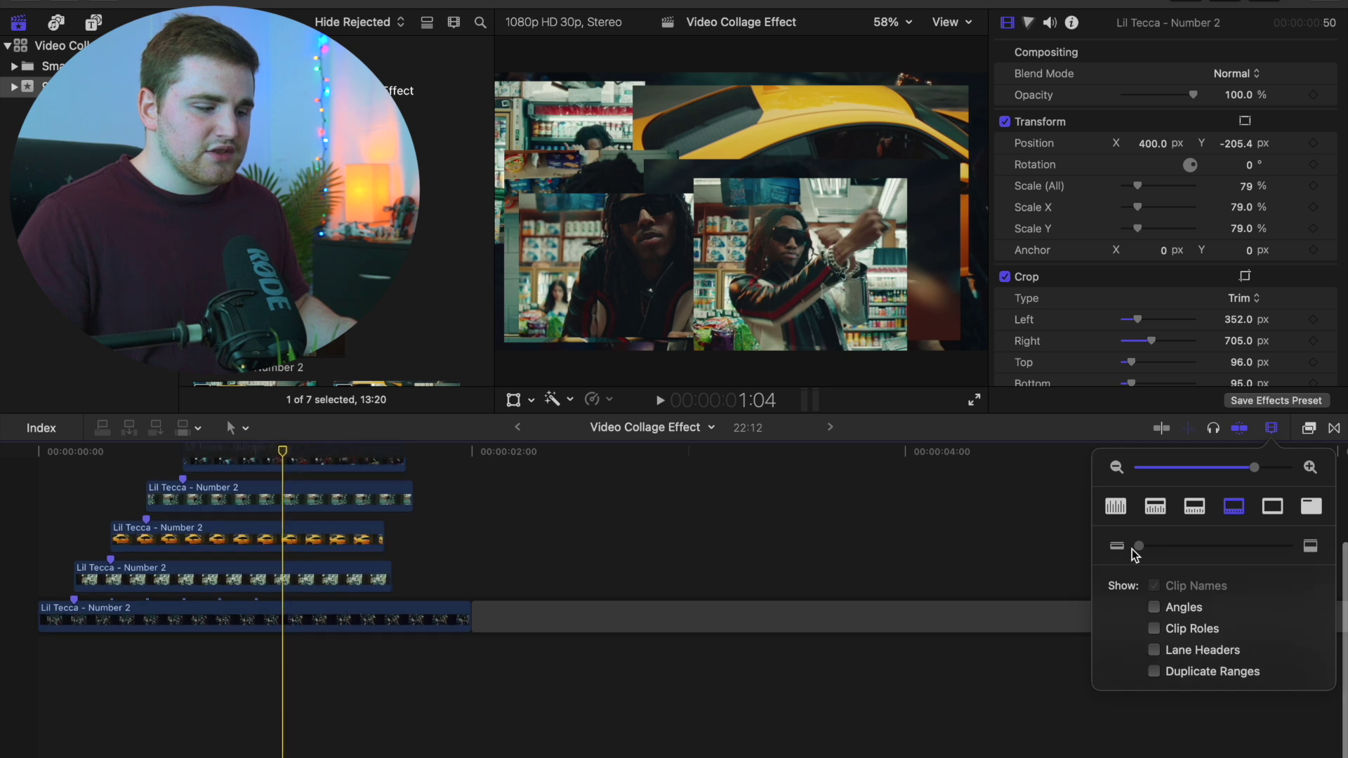
pyautogui.click(461, 556)
pyautogui.scroll(5, 462, 550)
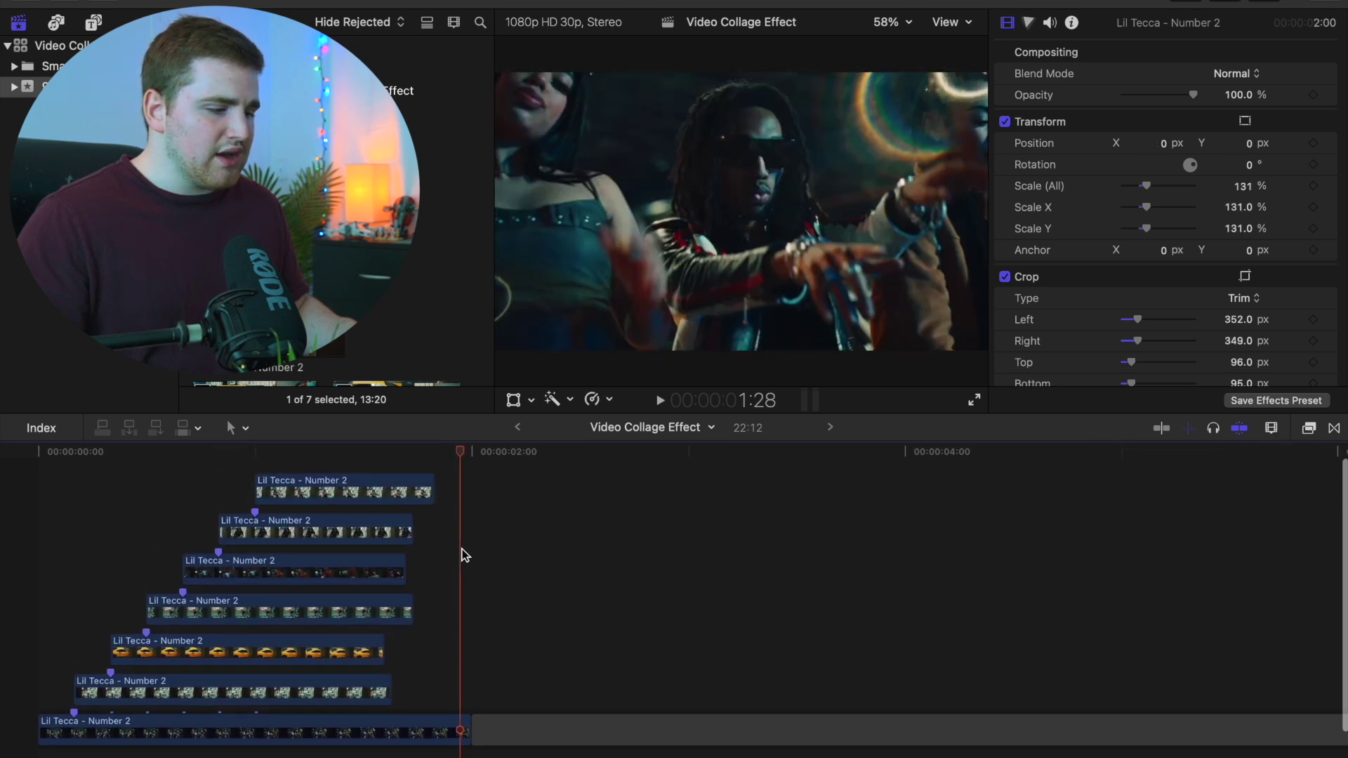
# Play the collage from the start, then zoom the timeline in a couple of frames along.
pyautogui.press('Home')
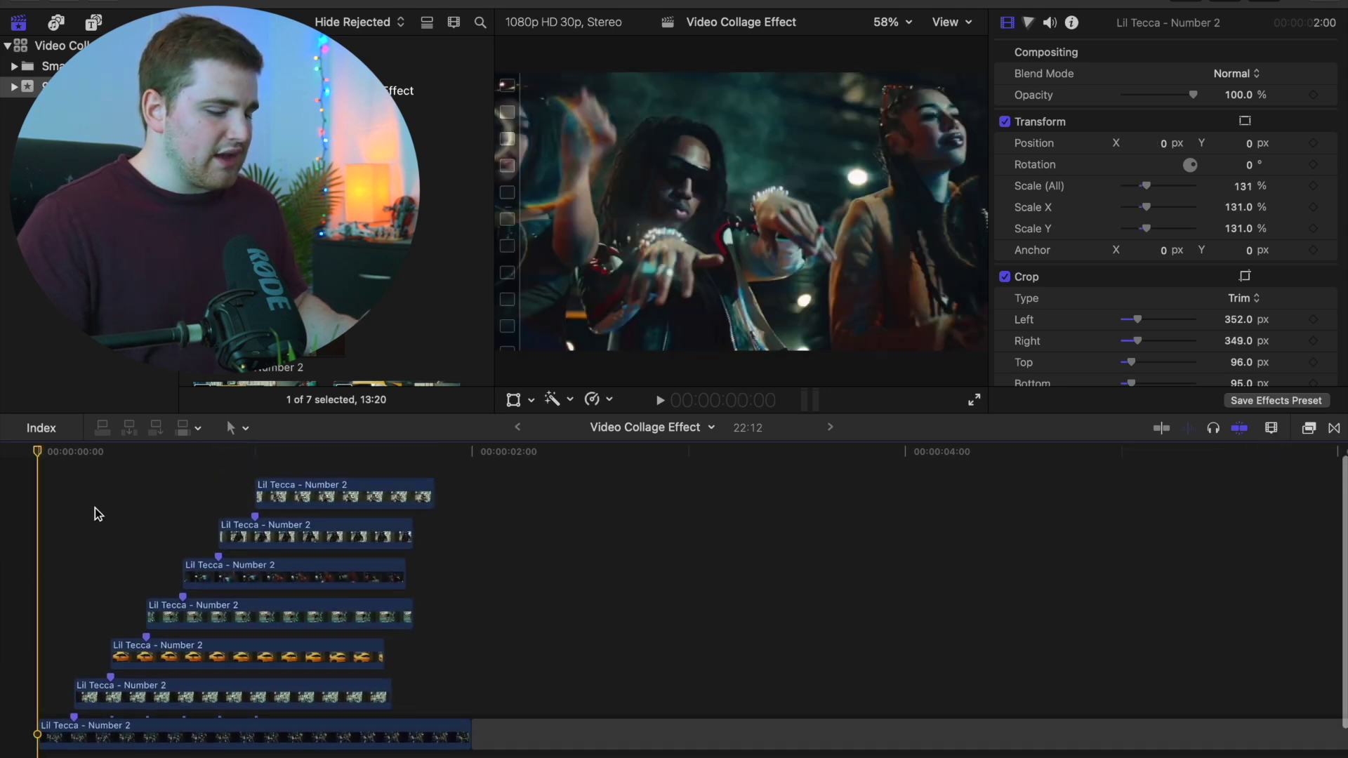
pyautogui.press('space')
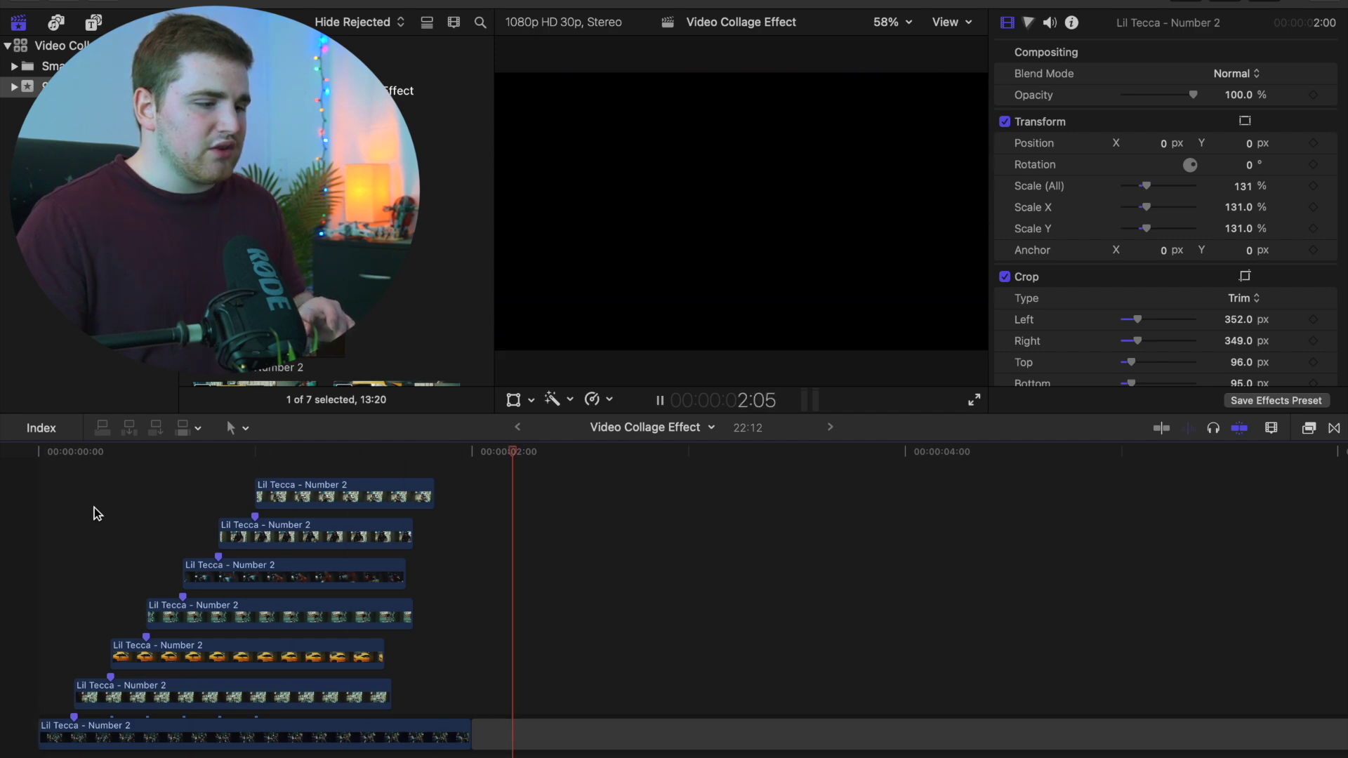
pyautogui.press('space')
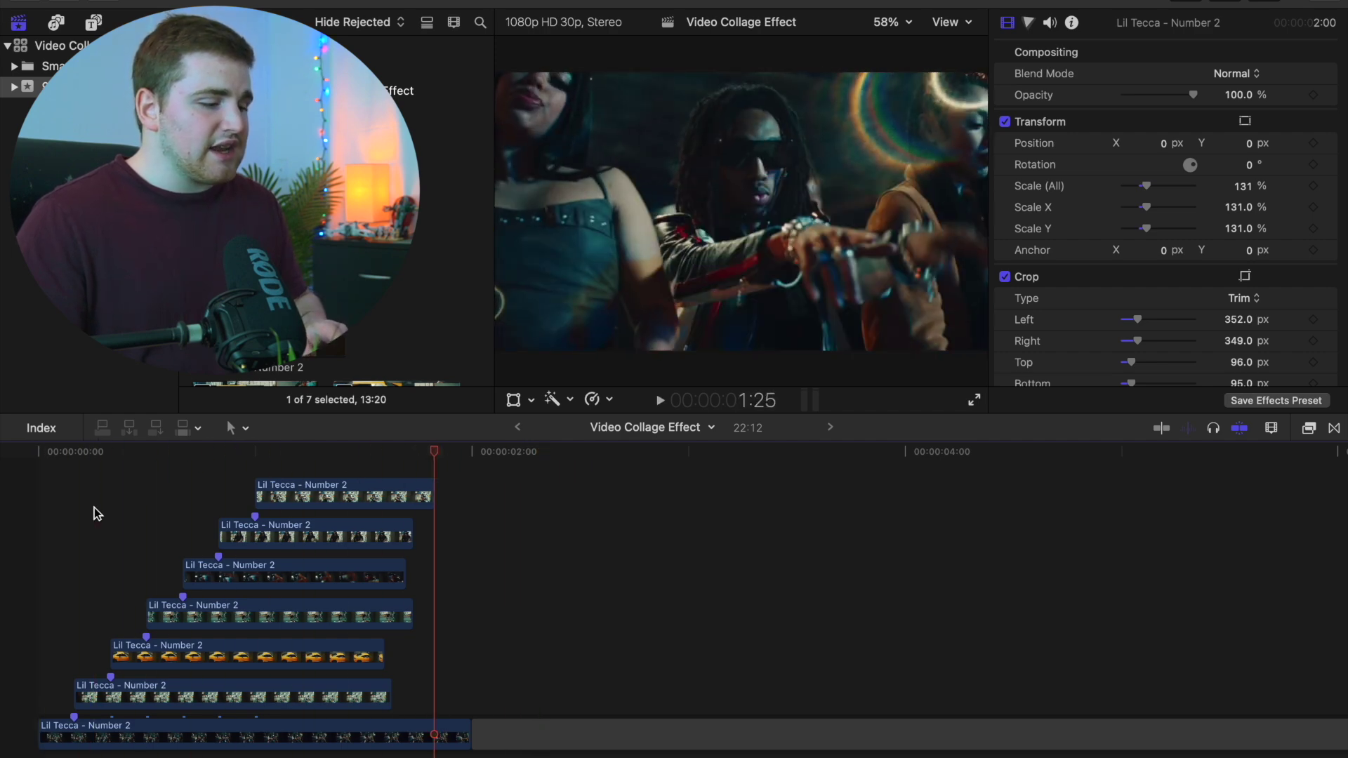
pyautogui.click(256, 484)
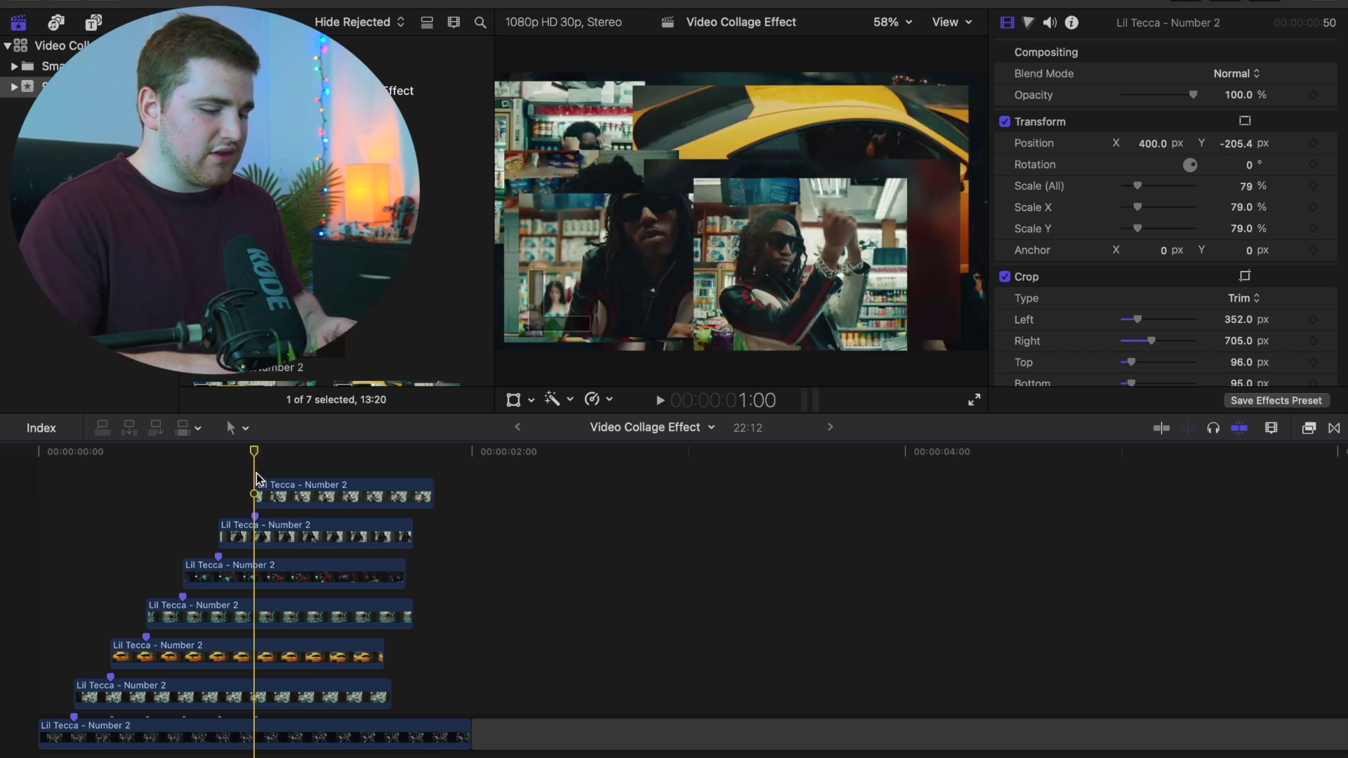
pyautogui.press('super+equal')
pyautogui.hscroll(-2, 260, 480)
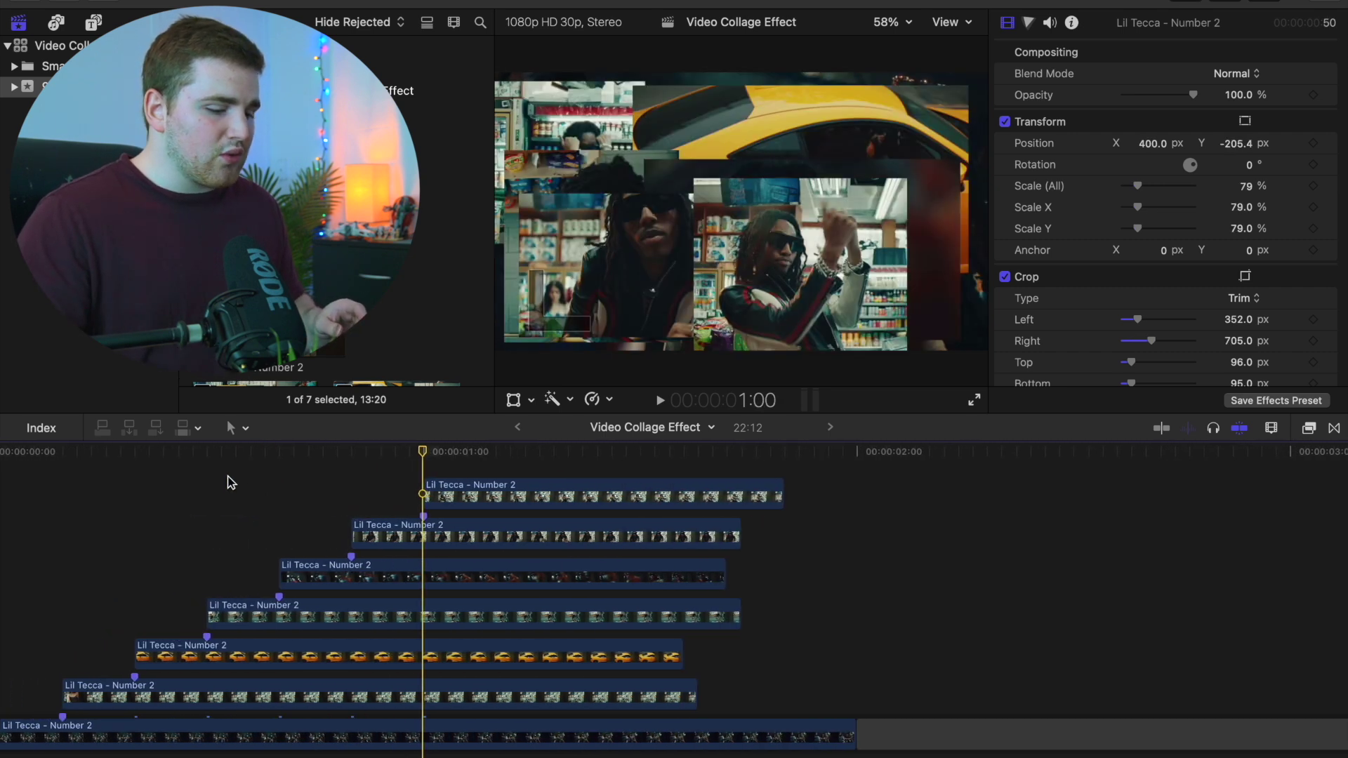
pyautogui.press('Right')
pyautogui.press('Right')
pyautogui.press('Right')
pyautogui.press('Right')
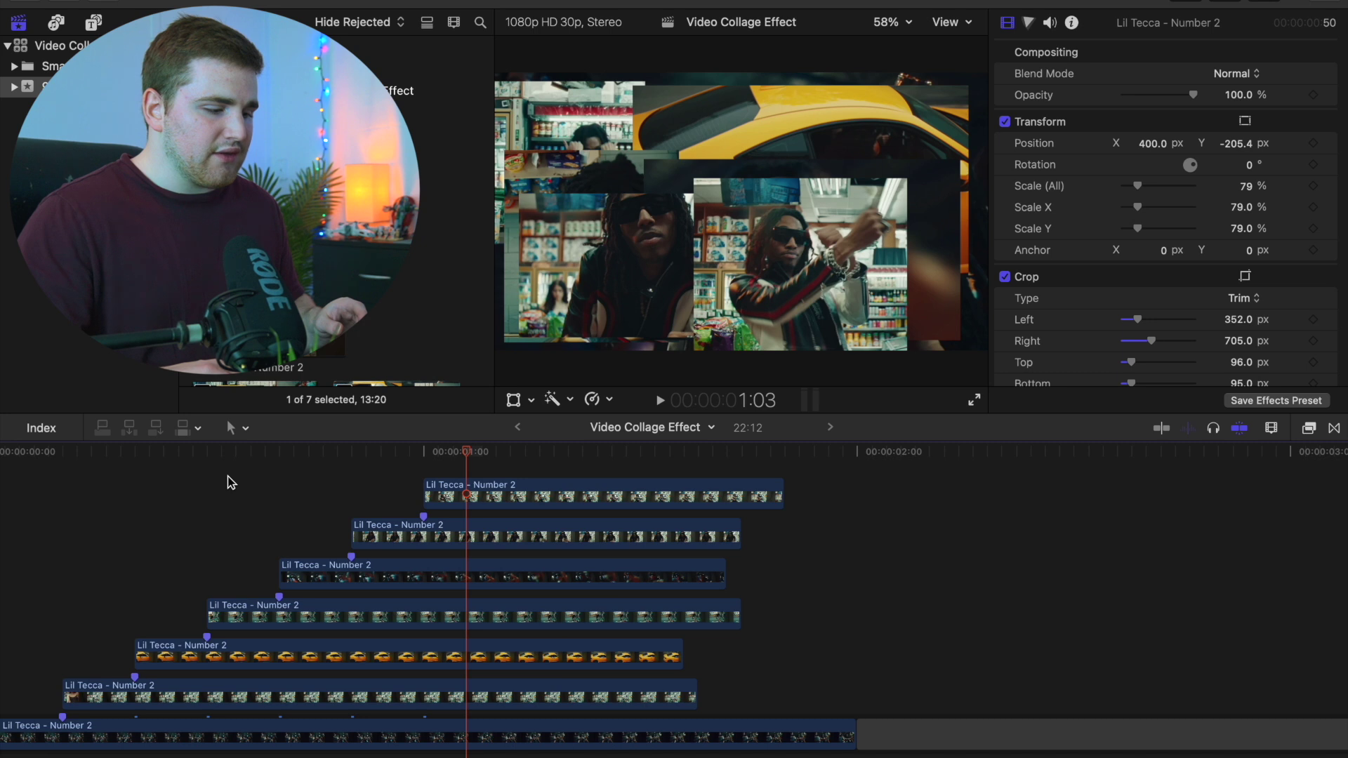
pyautogui.click(488, 730)
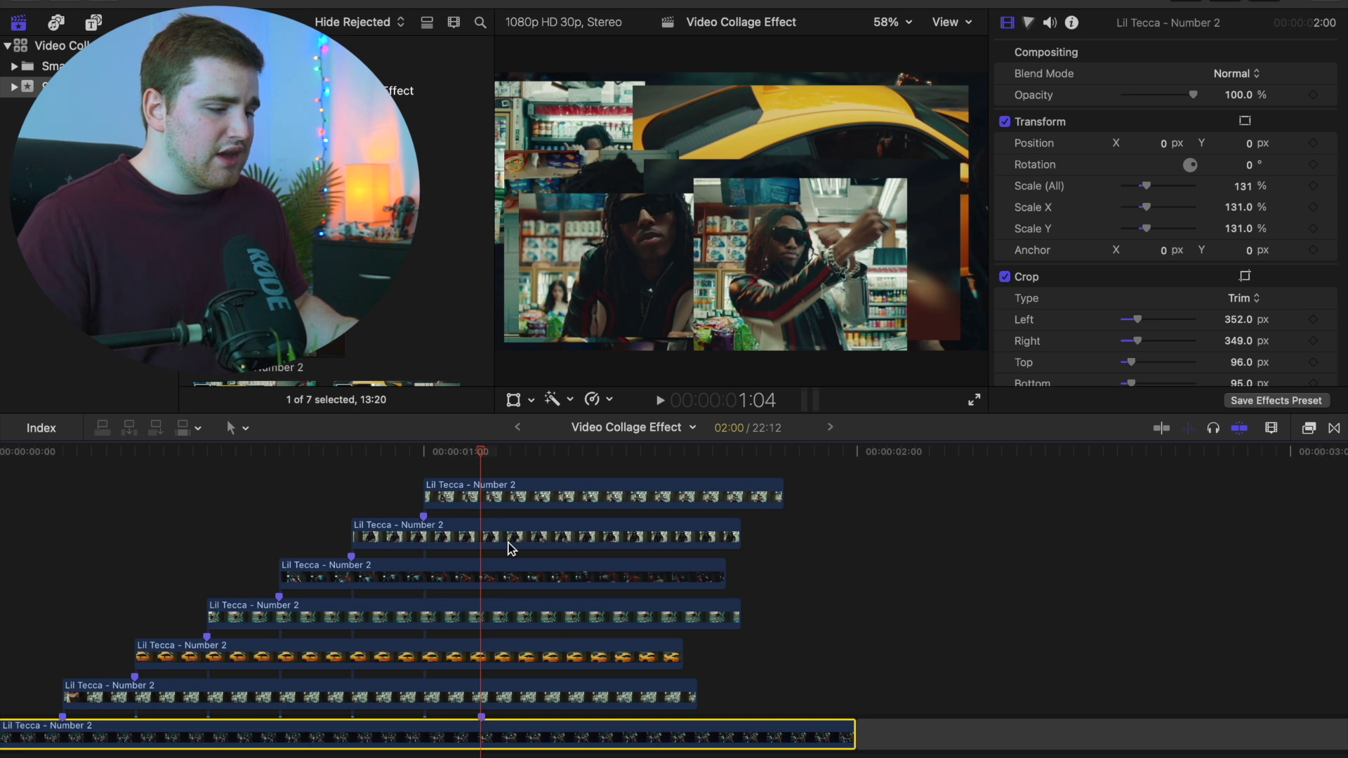
# Trim the ends of the second-from-bottom, fourth-row and second-row clips a few frames apart.
pyautogui.click(498, 703)
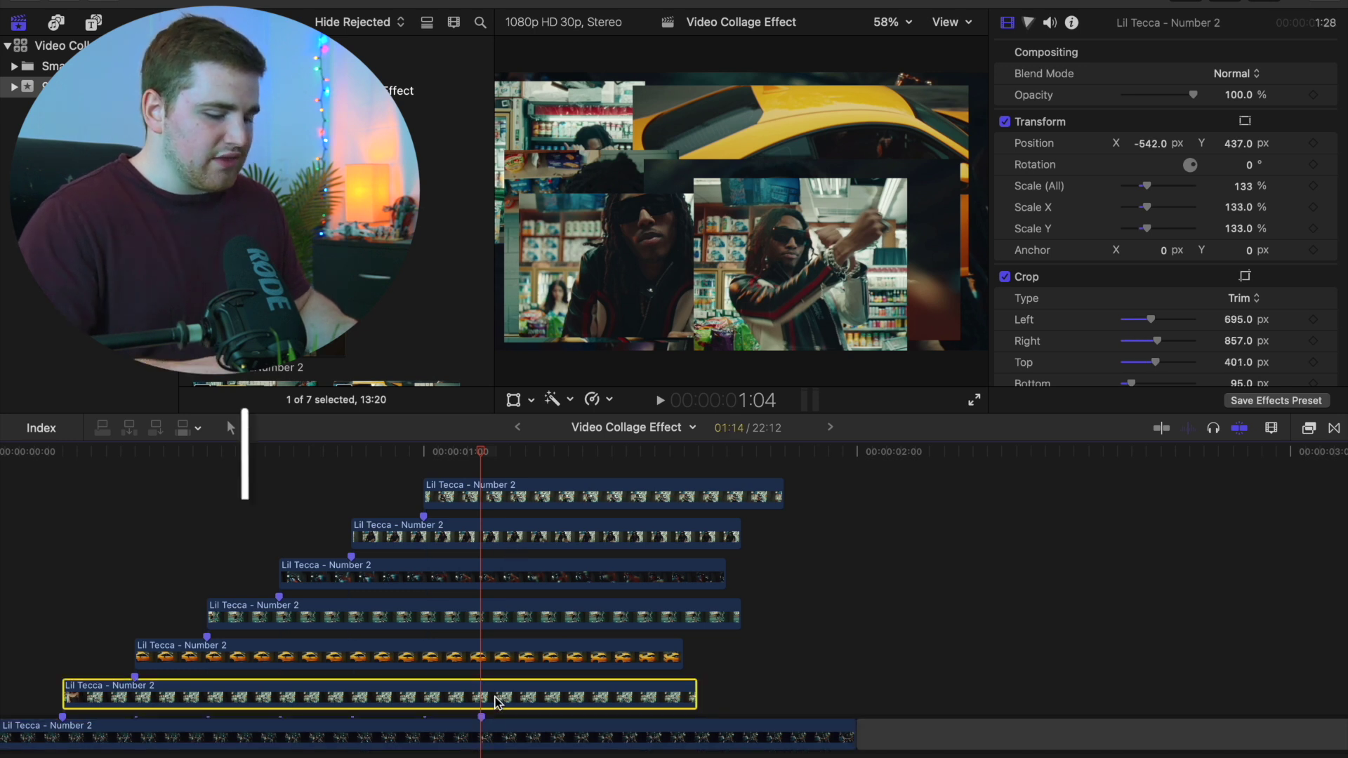
pyautogui.hotkey('alt', ']')
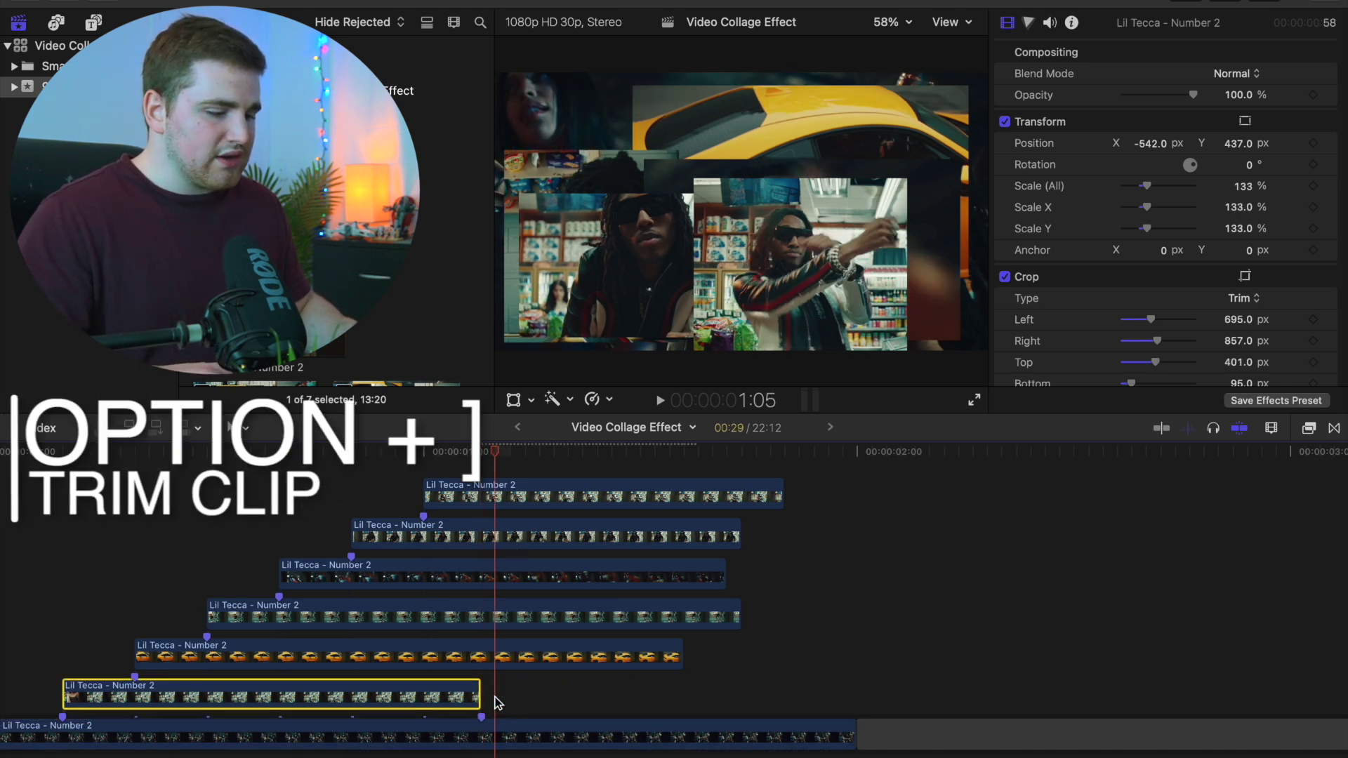
pyautogui.press('Right')
pyautogui.press('Right')
pyautogui.press('Right')
pyautogui.click(566, 614)
pyautogui.hotkey('alt', ']')
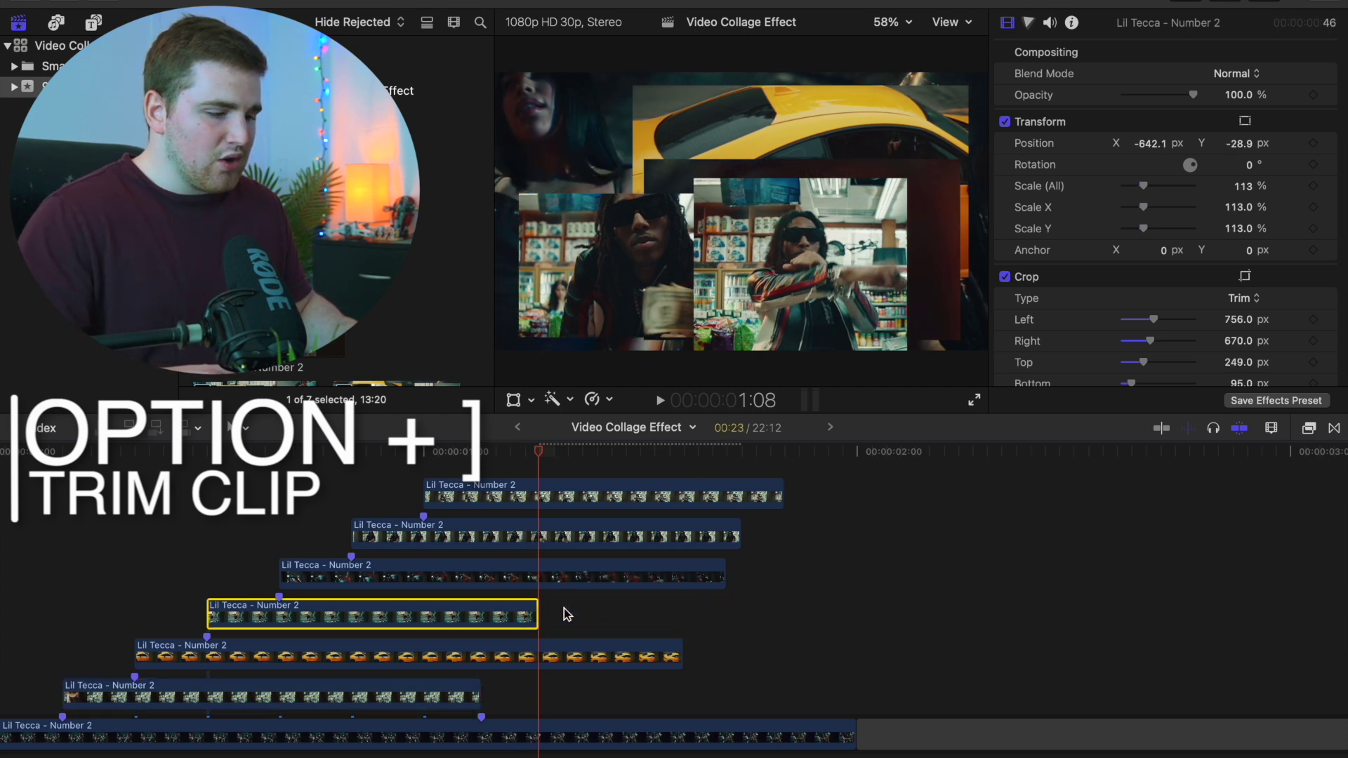
pyautogui.press('Right')
pyautogui.press('Right')
pyautogui.press('Right')
pyautogui.press('Right')
pyautogui.click(611, 540)
pyautogui.hotkey('alt', ']')
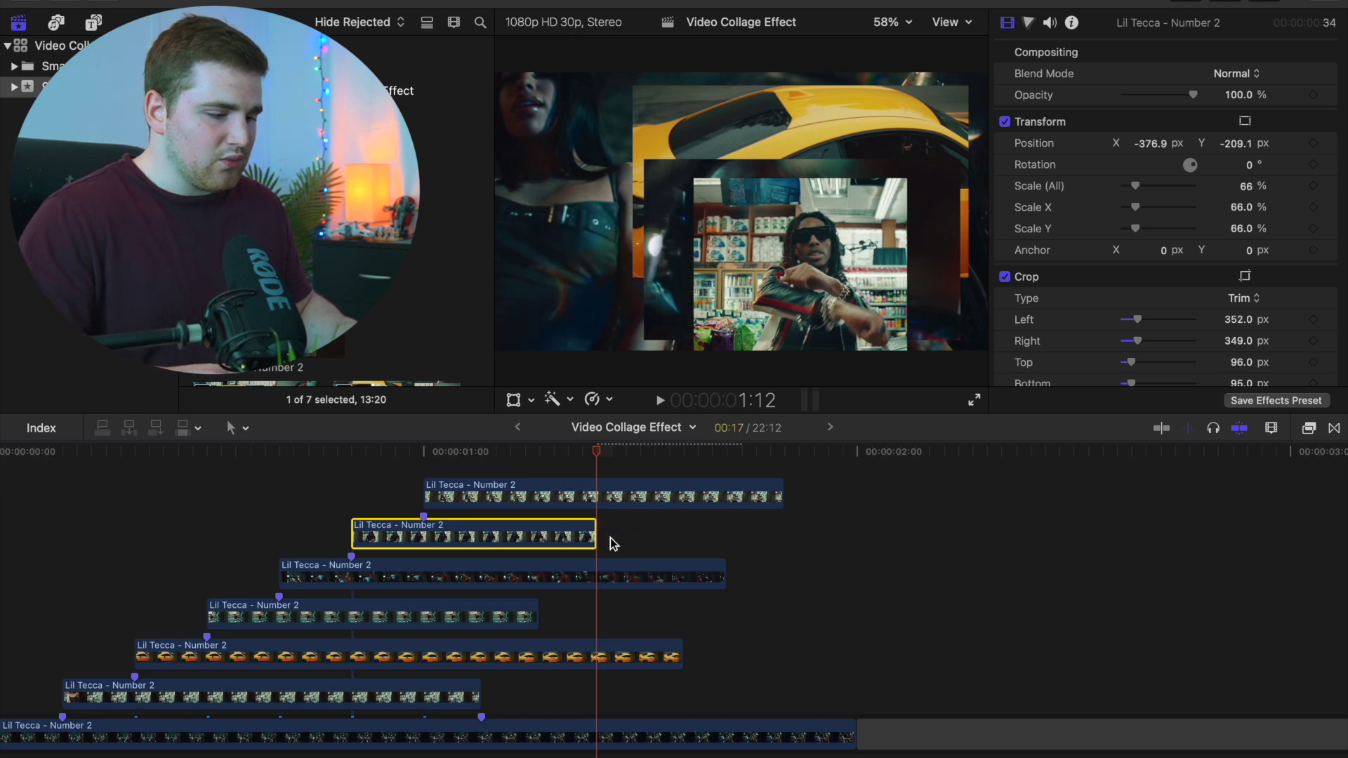
pyautogui.press('Right')
pyautogui.press('Right')
pyautogui.press('Right')
pyautogui.press('Right')
# Trim the yellow-car, third-row and top clips in sequence, and cut the base clip to match.
pyautogui.click(618, 664)
pyautogui.hotkey('alt', ']')
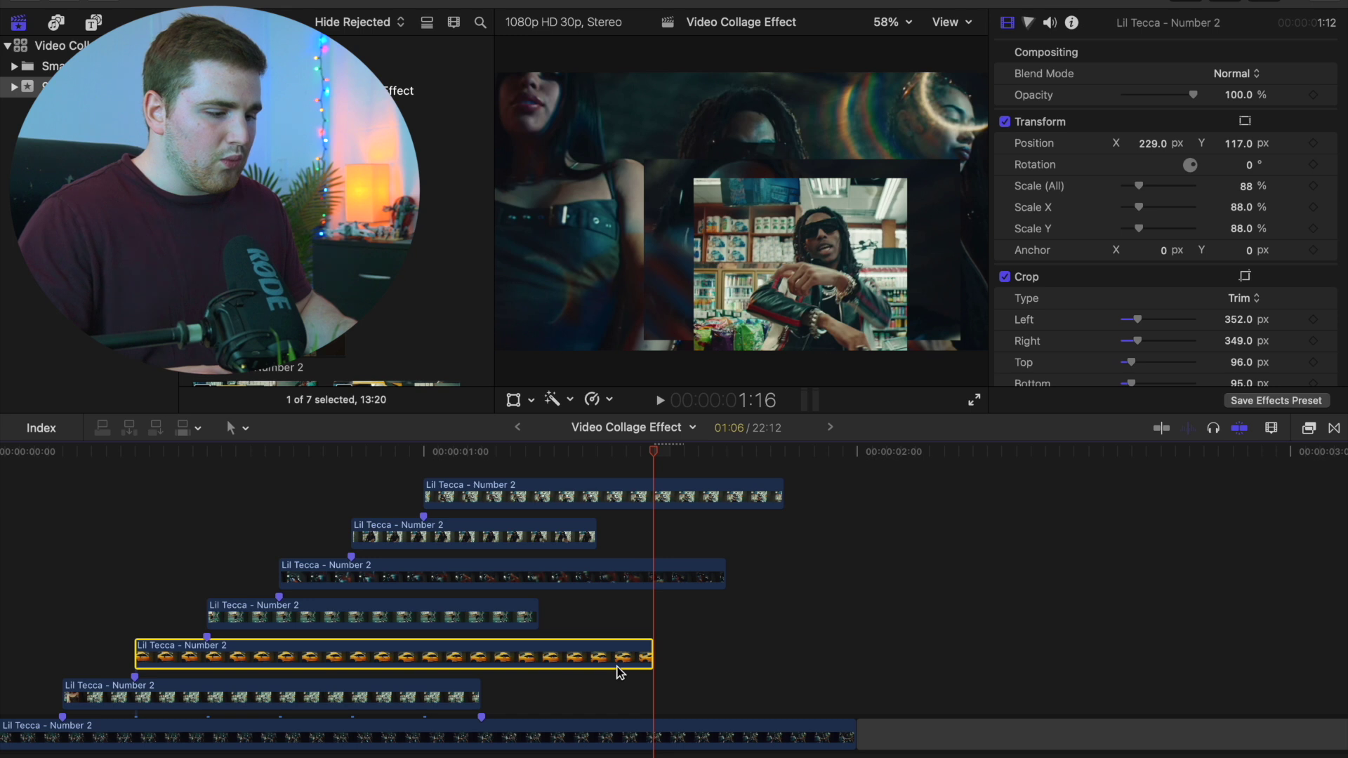
pyautogui.press('Right')
pyautogui.press('Right')
pyautogui.press('Right')
pyautogui.press('Right')
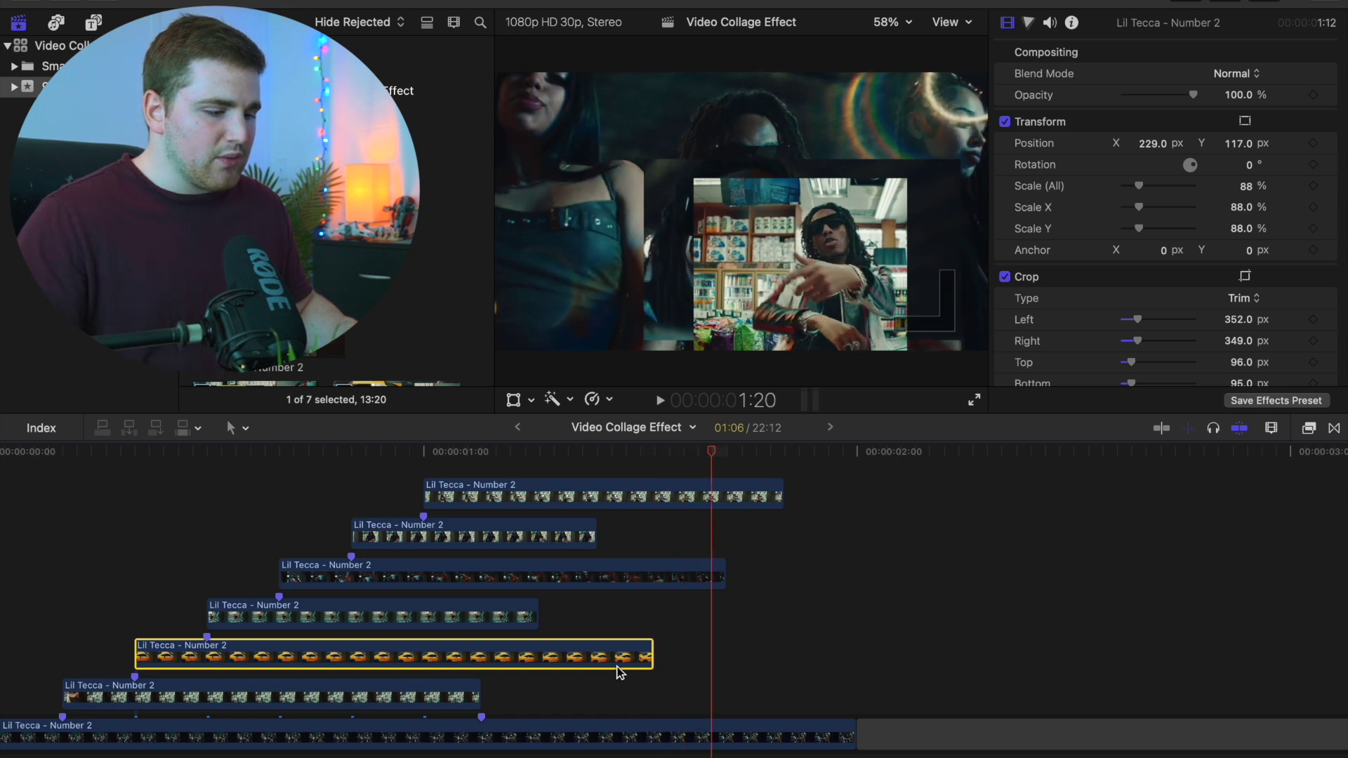
pyautogui.click(621, 586)
pyautogui.hotkey('alt', ']')
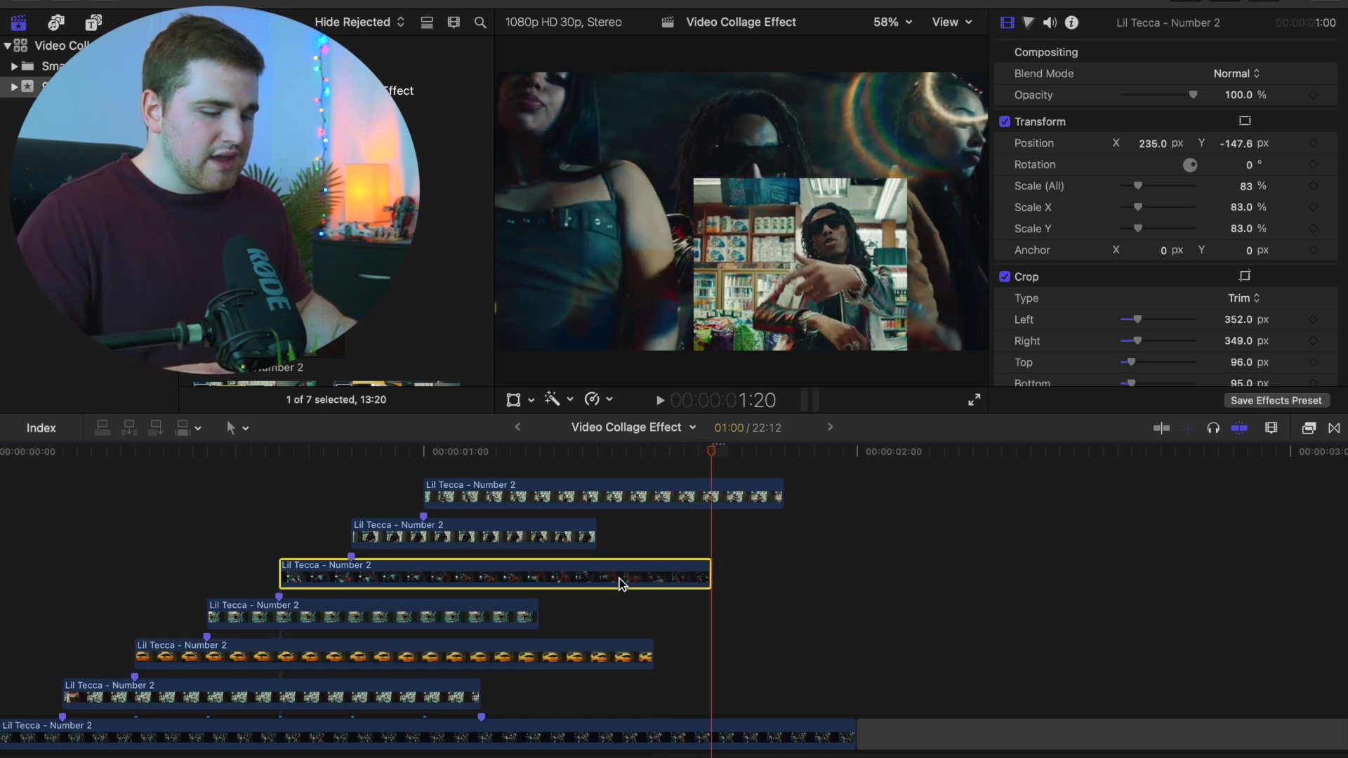
pyautogui.press('Right')
pyautogui.press('Right')
pyautogui.press('Right')
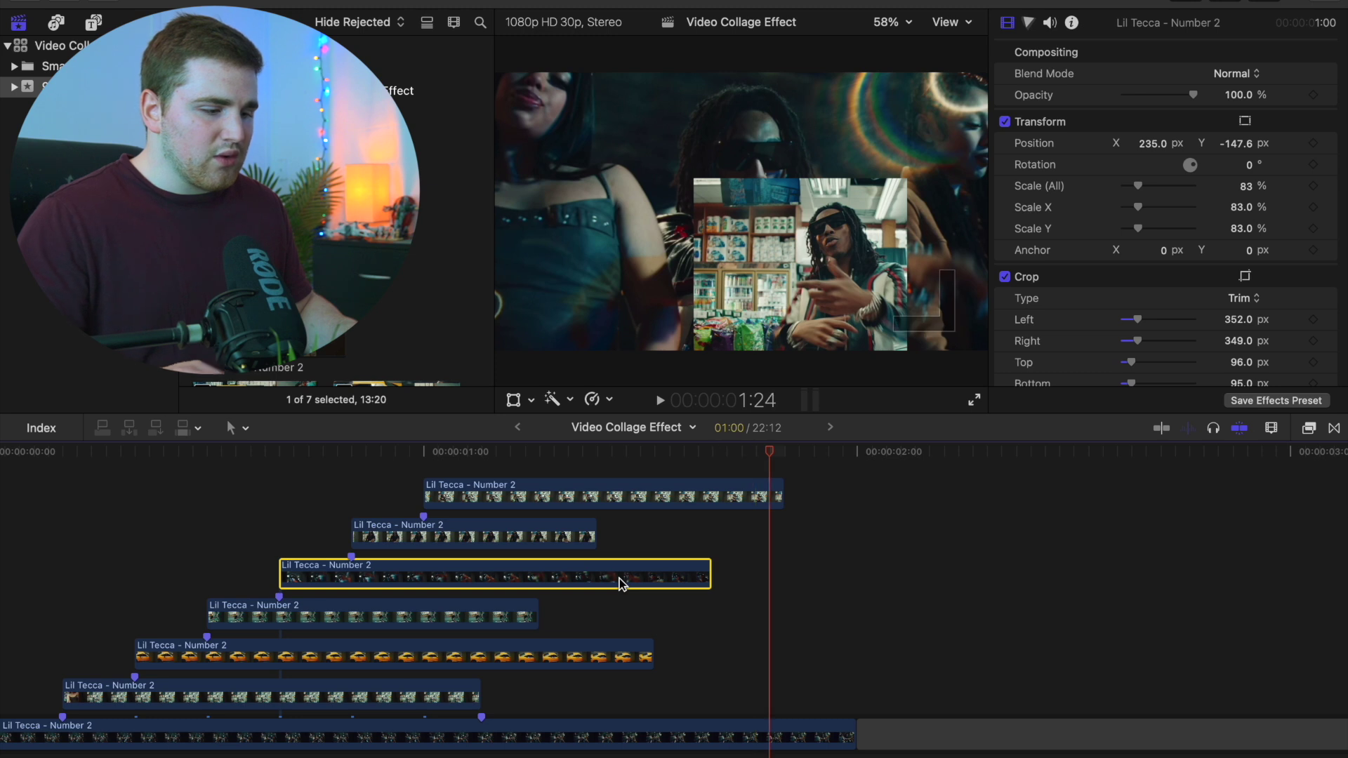
pyautogui.click(713, 497)
pyautogui.hotkey('alt', ']')
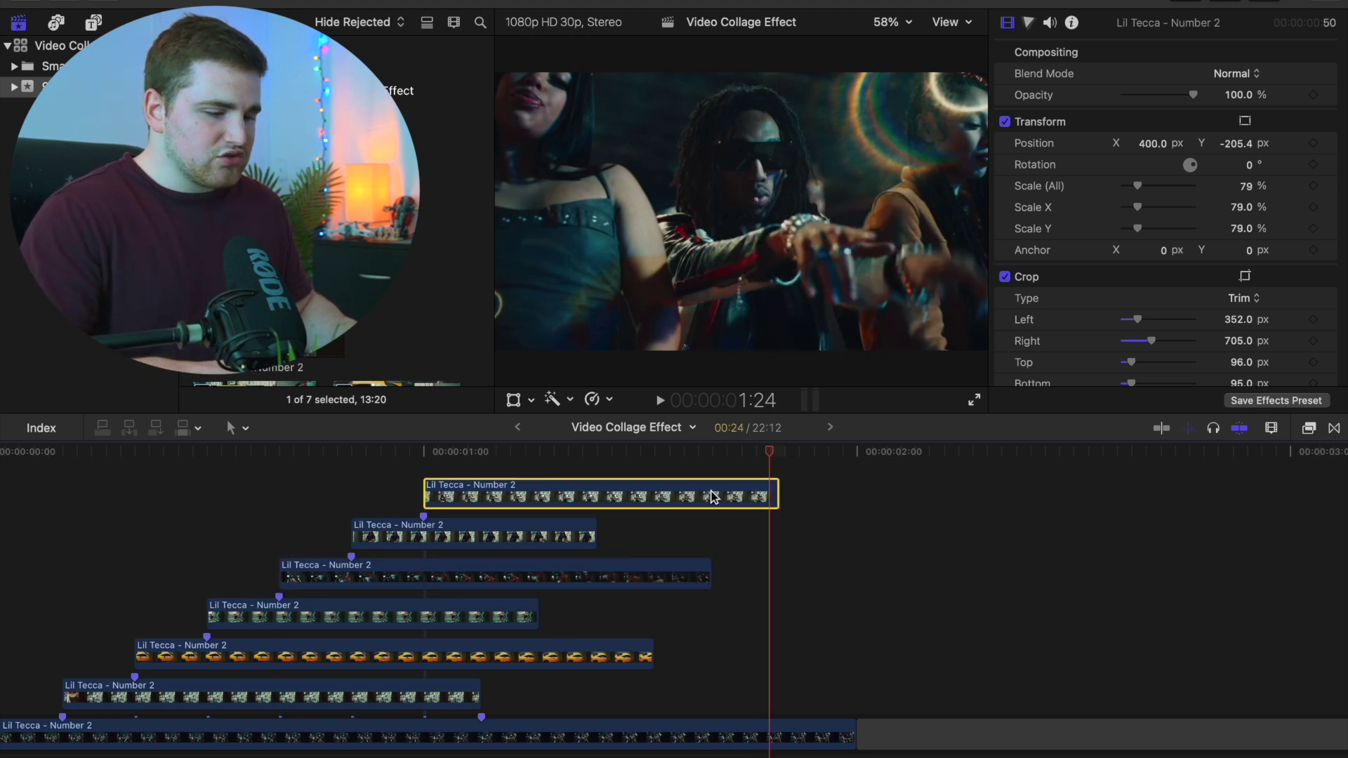
pyautogui.click(760, 750)
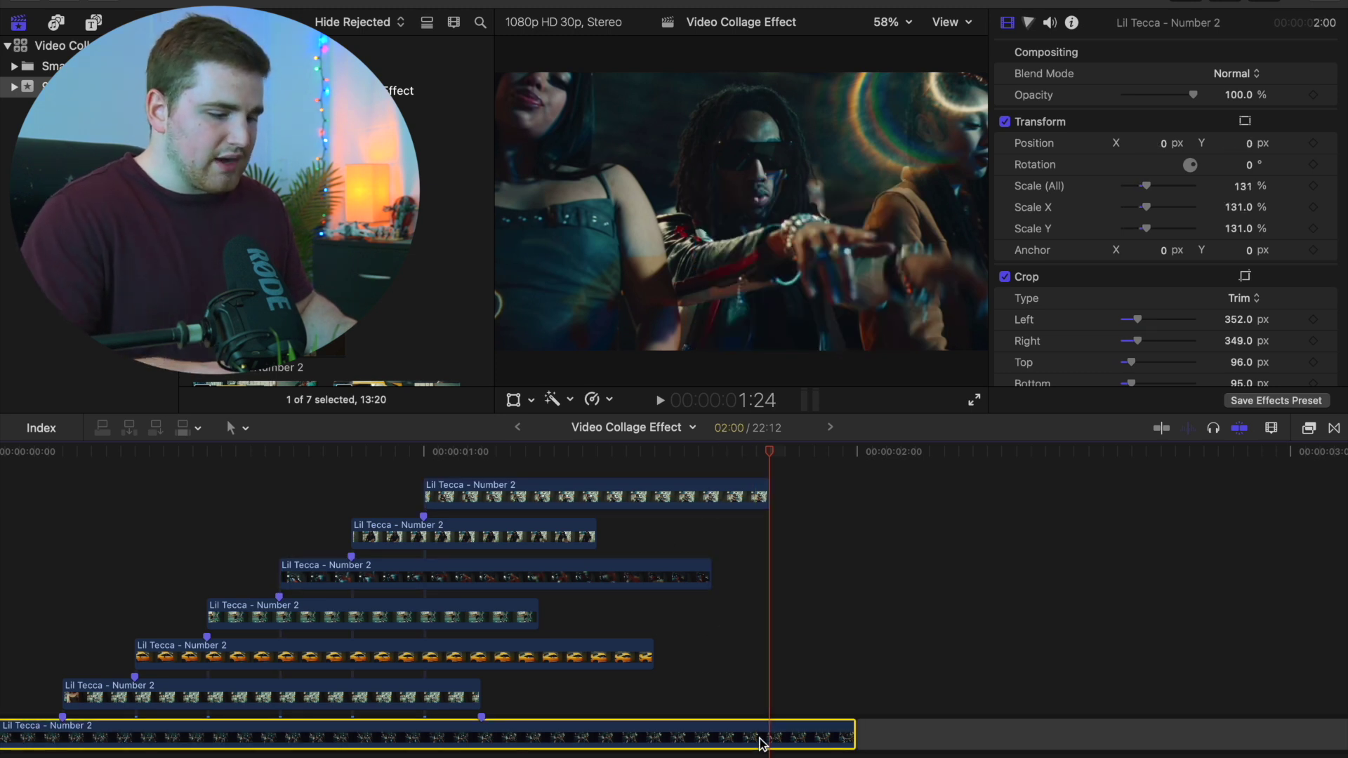
pyautogui.hotkey('alt', ']')
pyautogui.hscroll(-3, 358, 575)
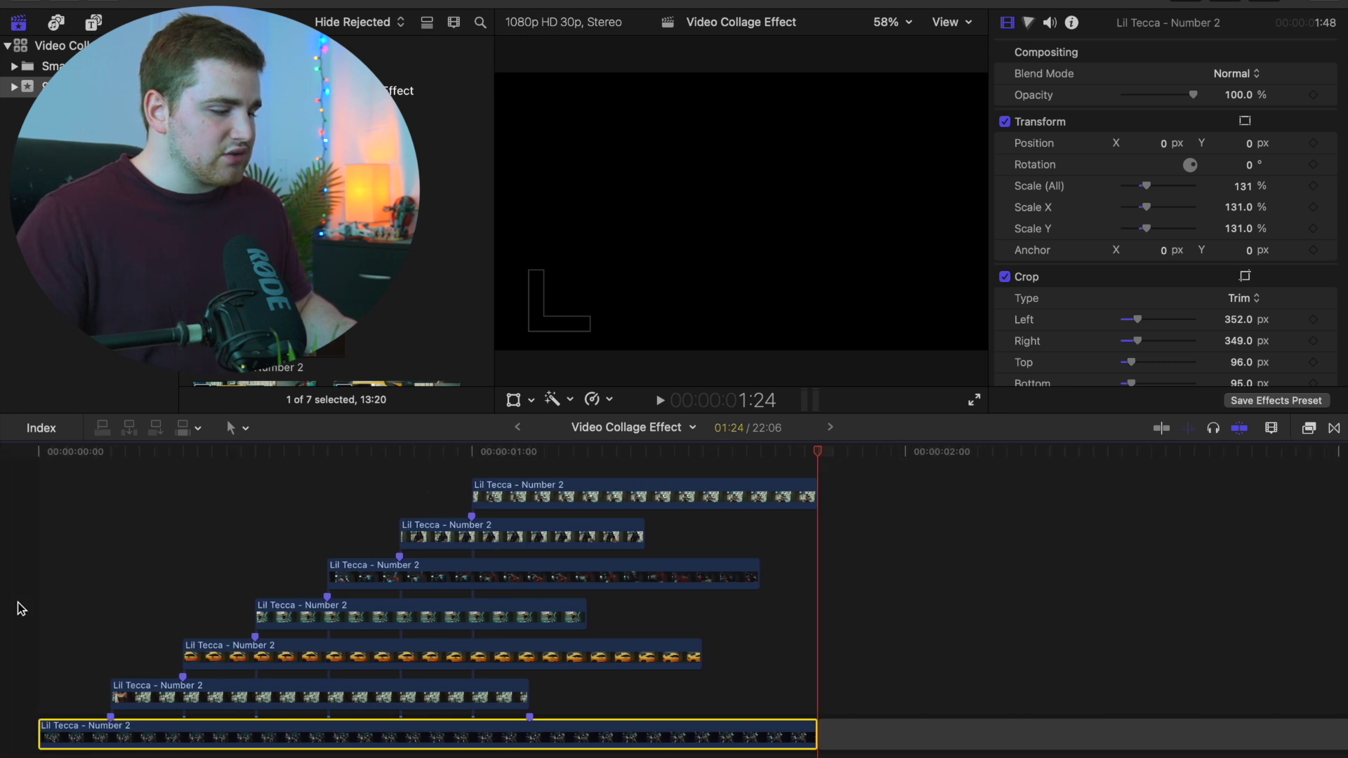
pyautogui.click(21, 604)
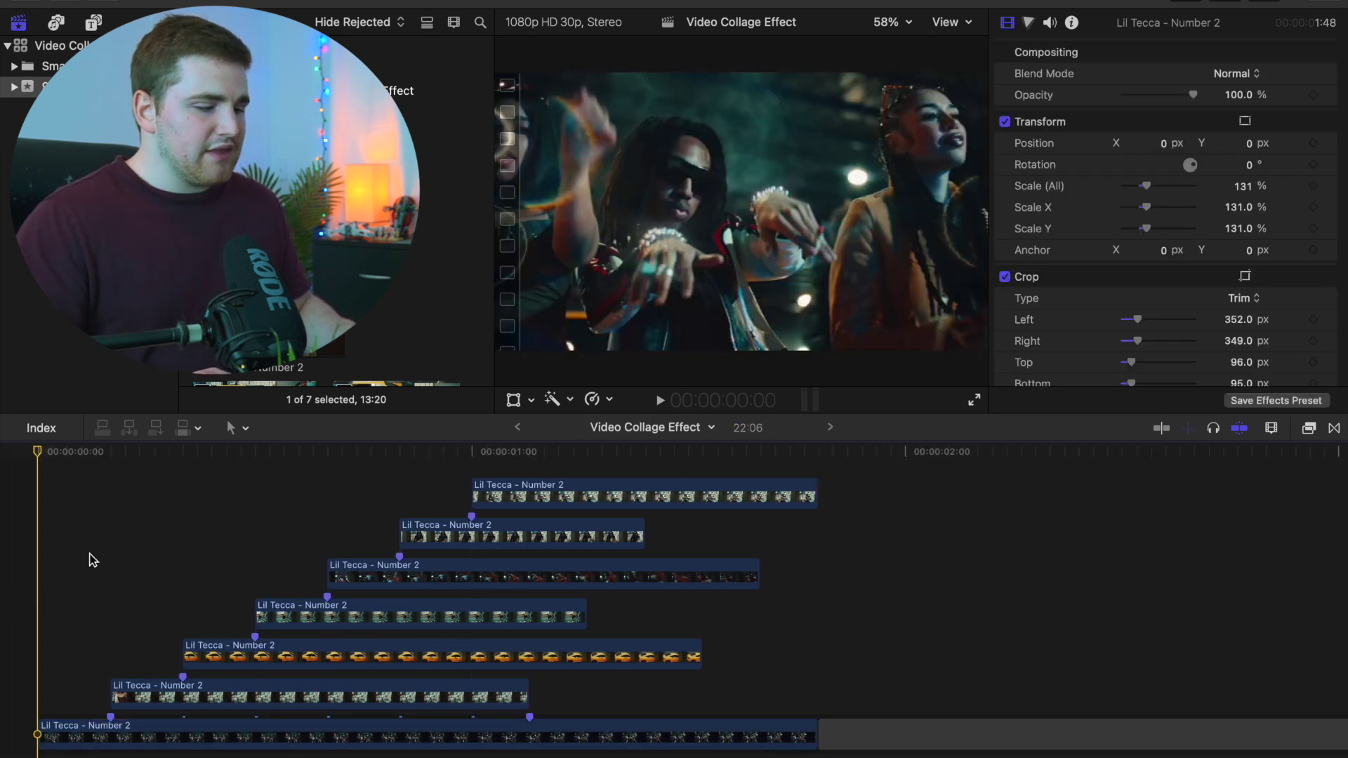
pyautogui.press('space')
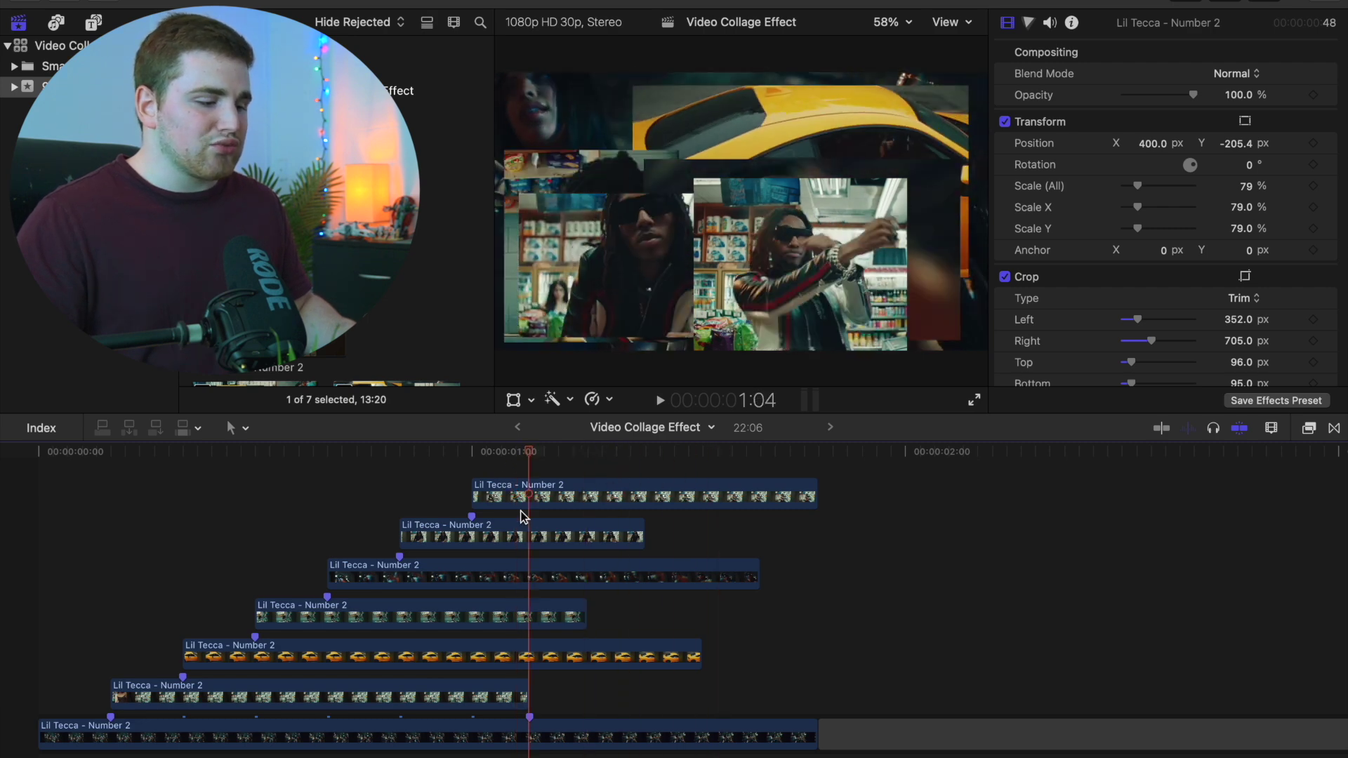
pyautogui.click(32, 524)
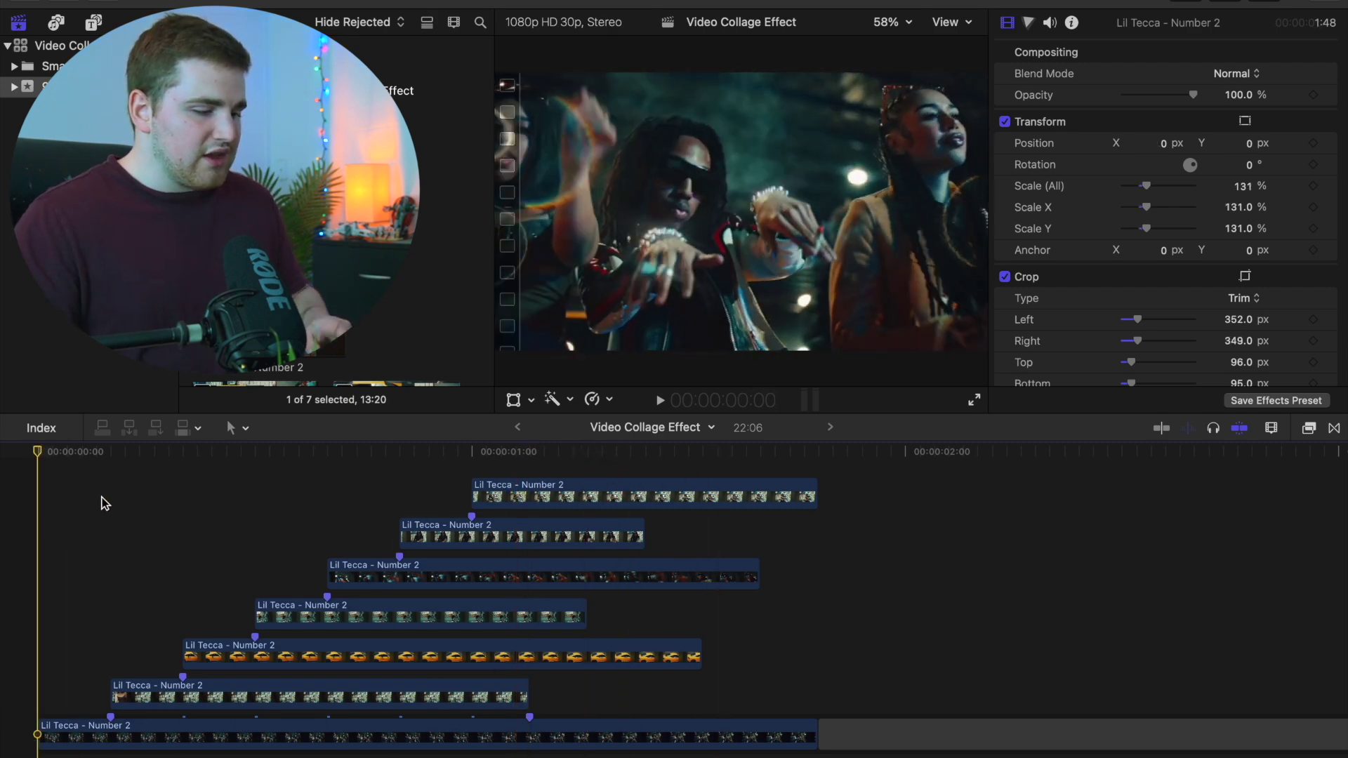
pyautogui.press('space')
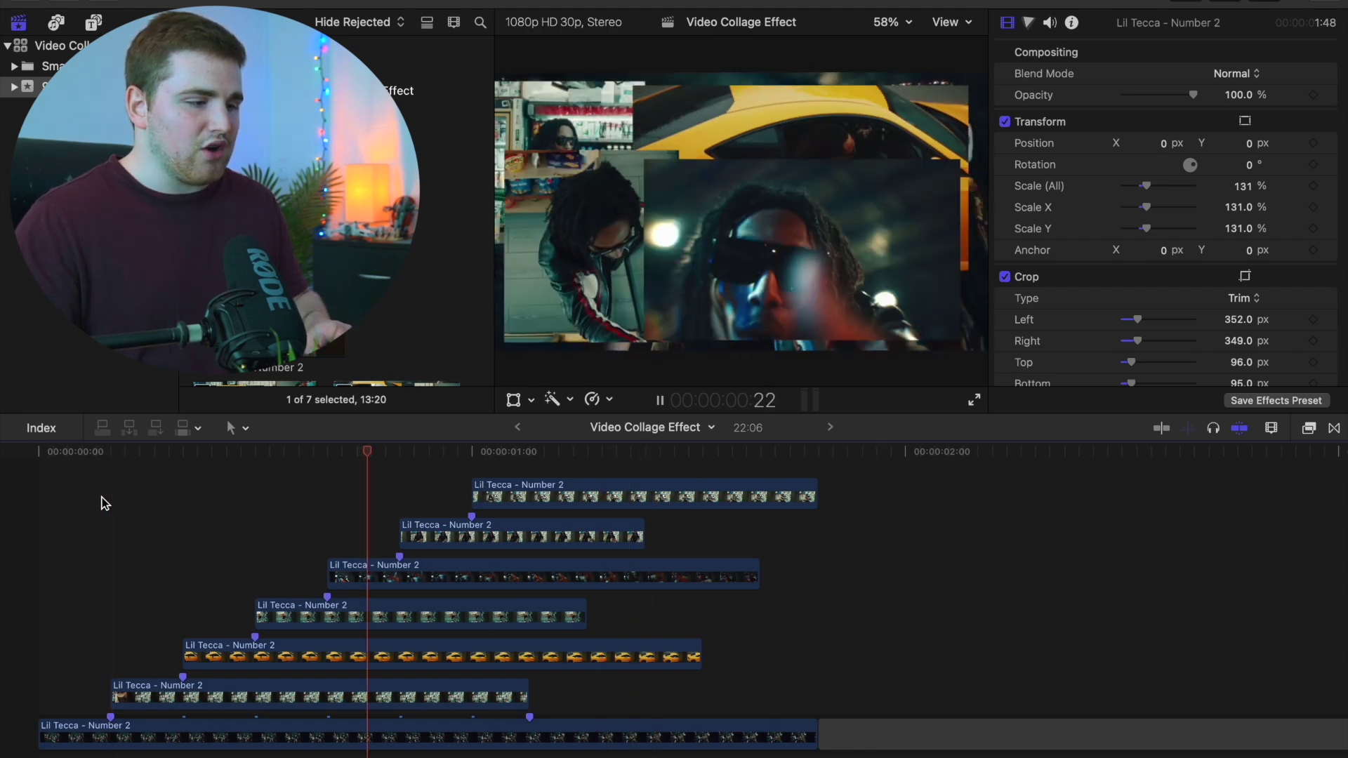
# Zoom out and slide the later Lil Tecca clip left to butt against the base clip's end.
pyautogui.press('space')
pyautogui.press('Home')
pyautogui.press('super+minus')
pyautogui.hscroll(15, 743, 547)
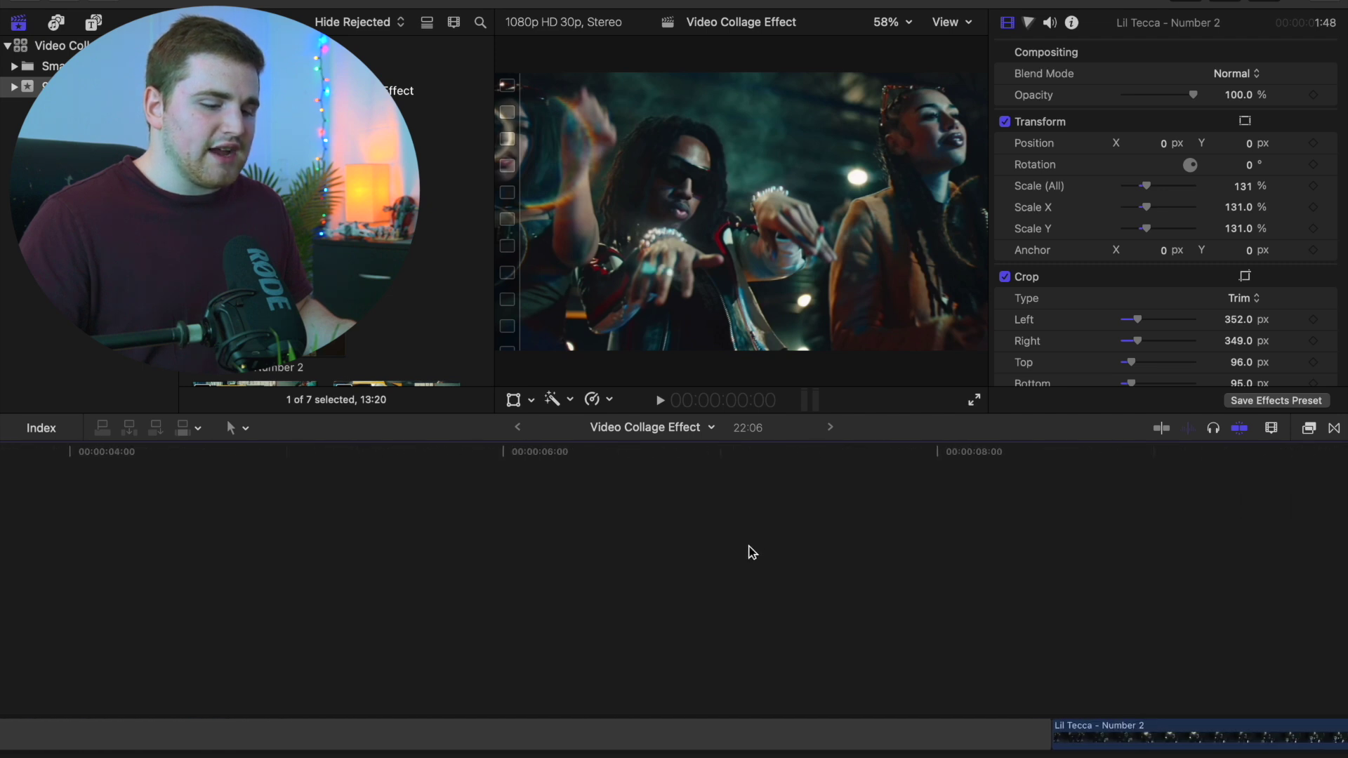
pyautogui.moveTo(1038, 738); pyautogui.dragTo(174, 584)
pyautogui.hscroll(-12, 172, 584)
pyautogui.moveTo(936, 692); pyautogui.dragTo(370, 707)
pyautogui.hscroll(-3, 361, 707)
pyautogui.click(47, 660)
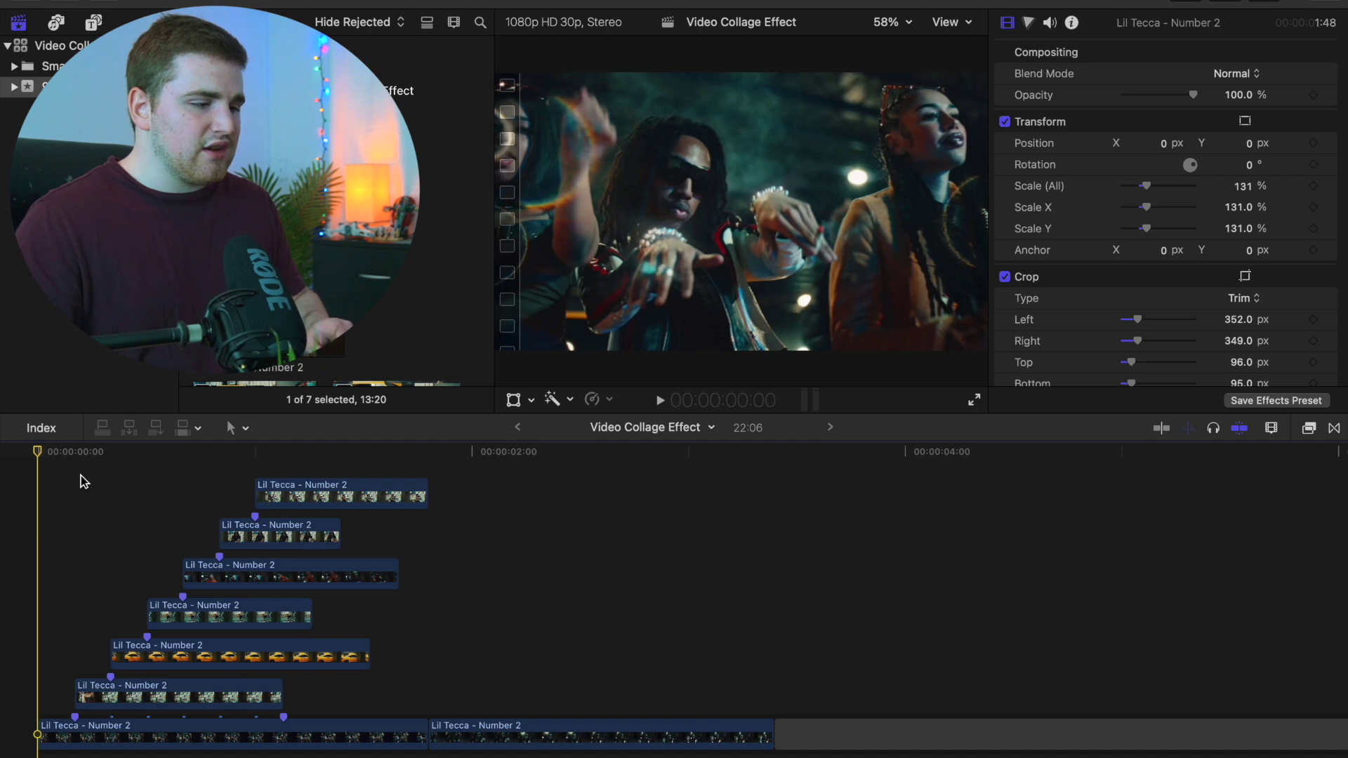
pyautogui.press('space')
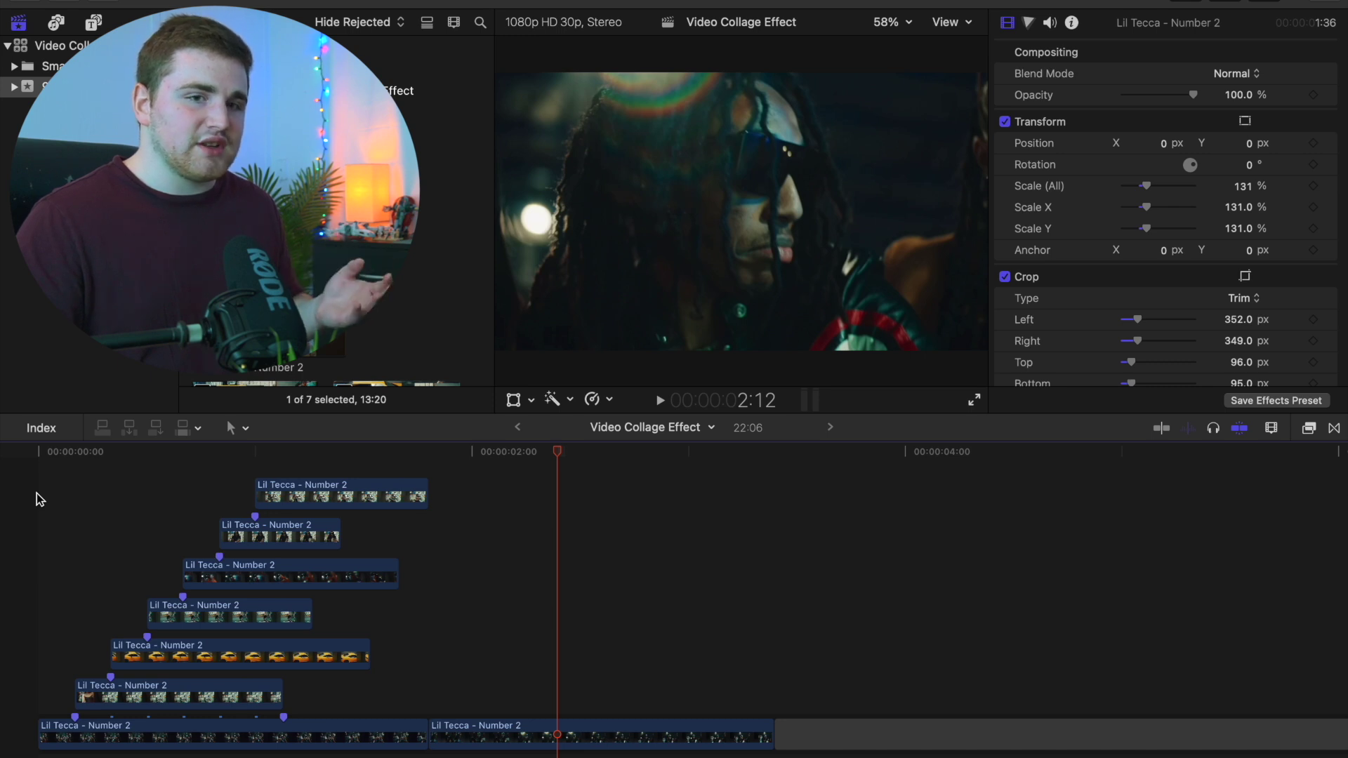
pyautogui.click(38, 493)
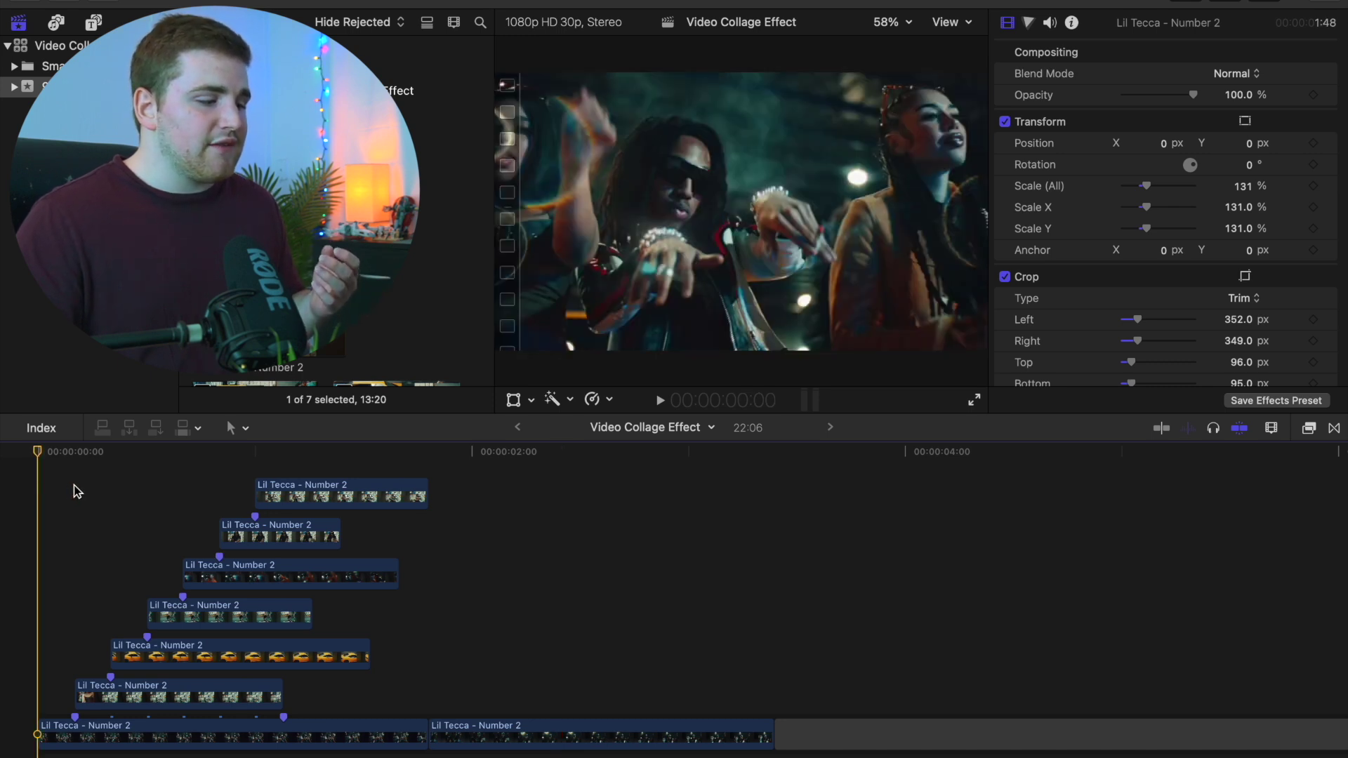
pyautogui.press('space')
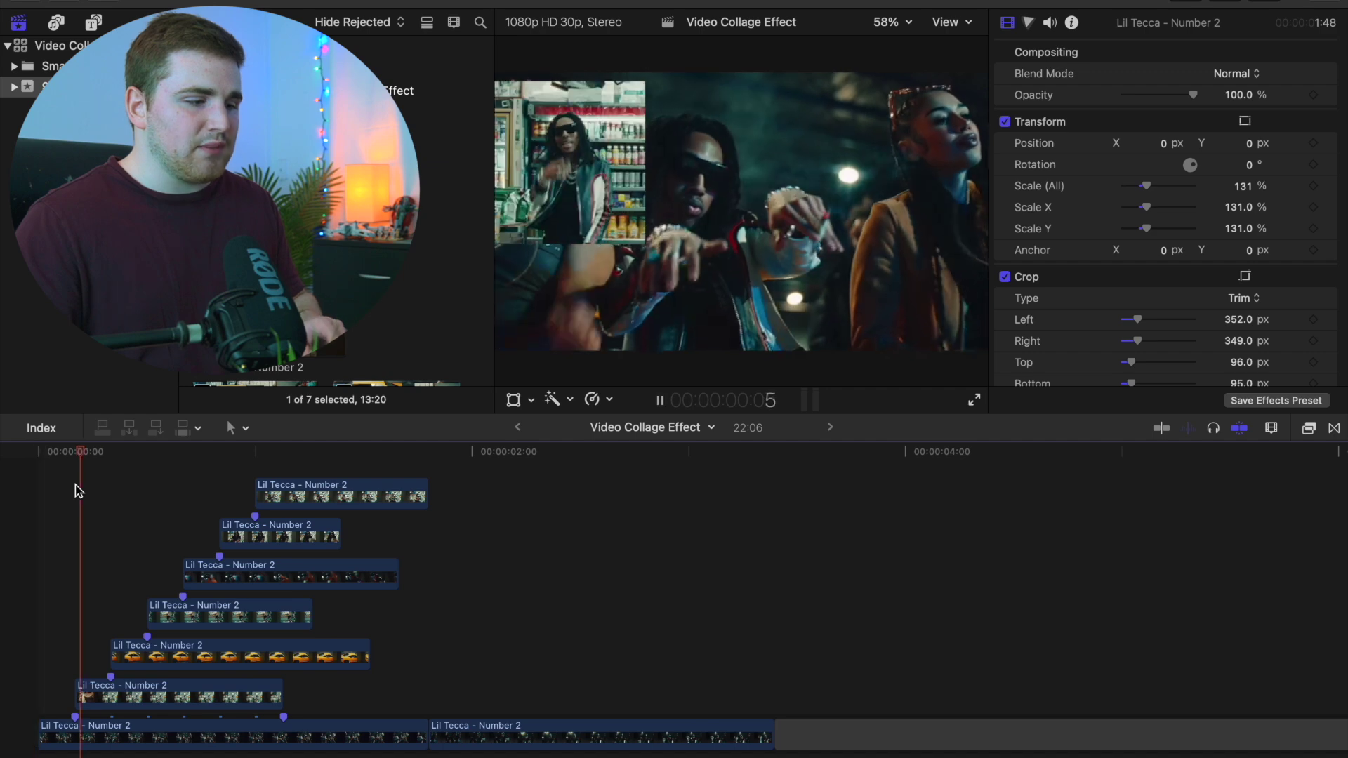